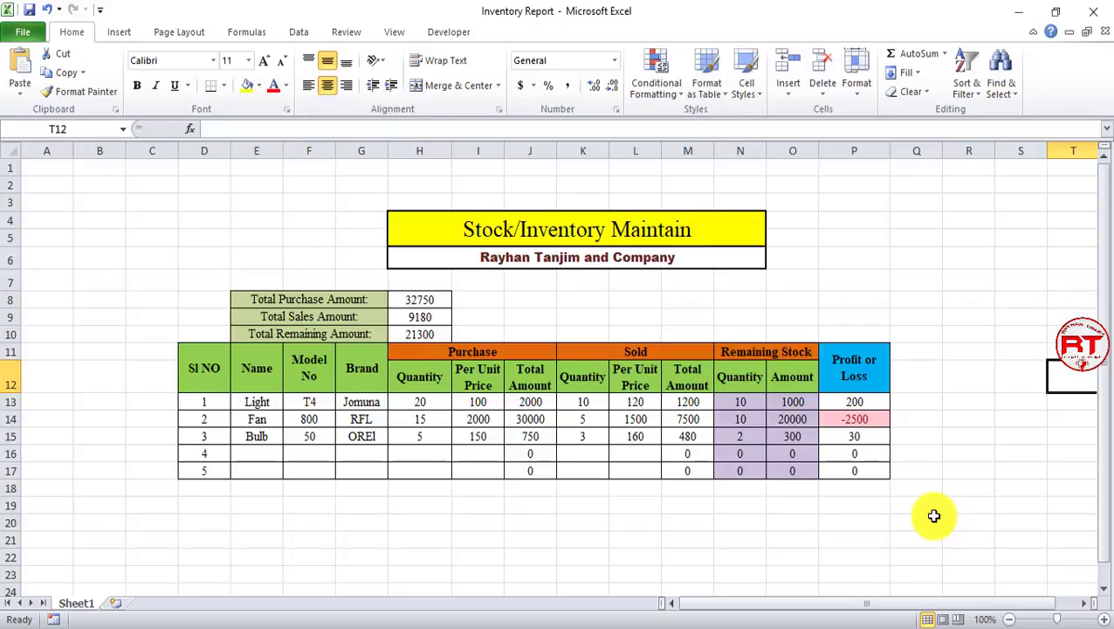
# Step: Switch to the View ribbon to reach the macro commands for the inventory sheet
pyautogui.click(393, 31)
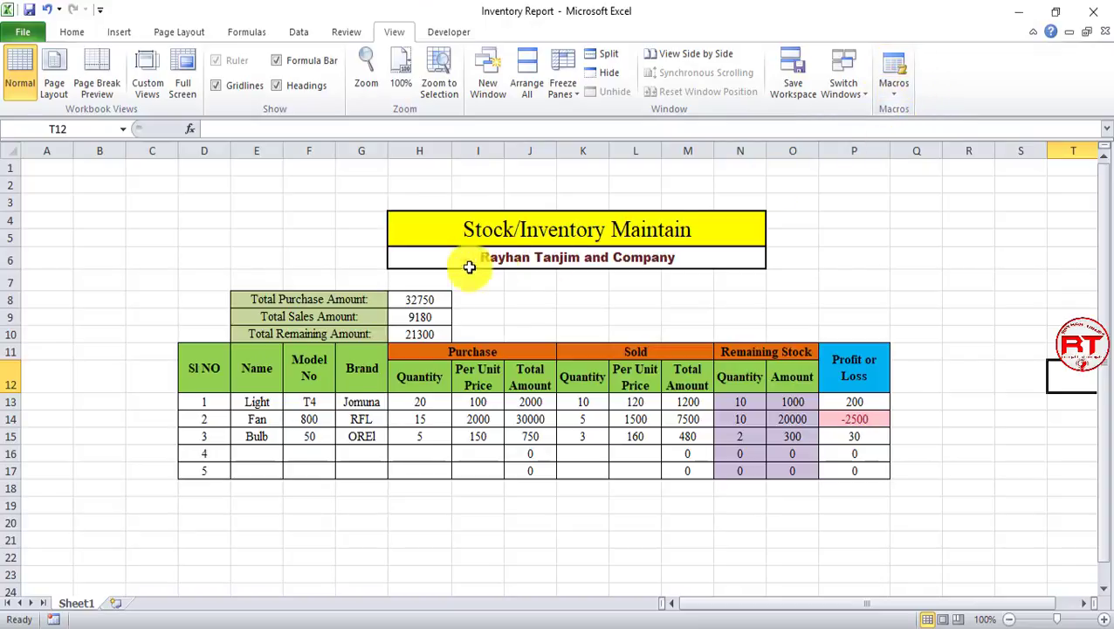
# Step: From the Home tab, use Go To Special with Formulas to select every formula cell
pyautogui.click(72, 32)
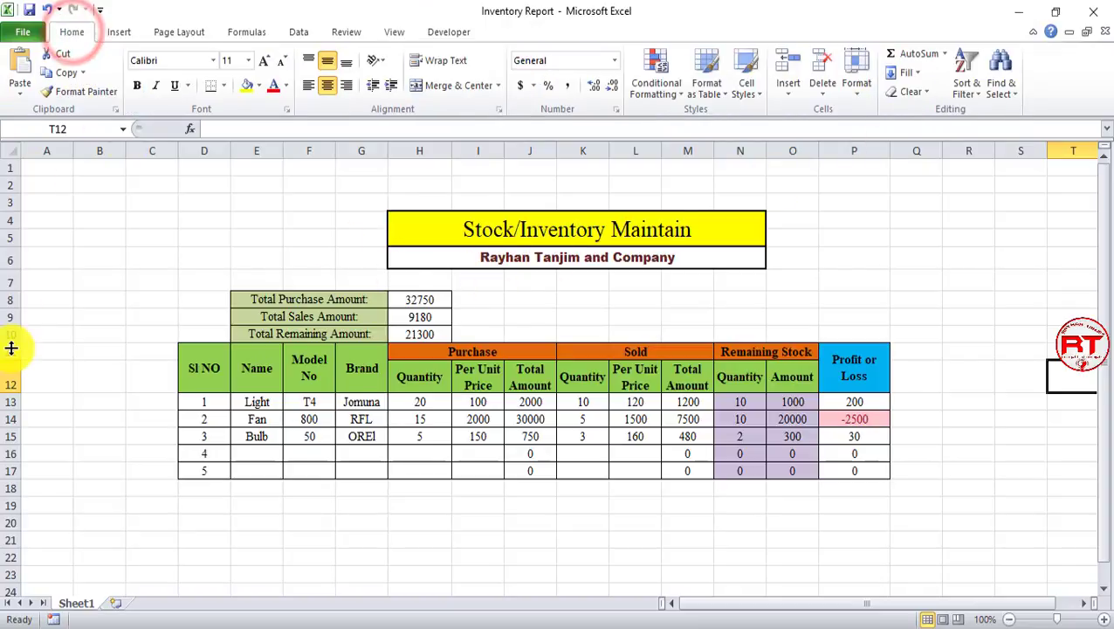
pyautogui.click(1005, 95)
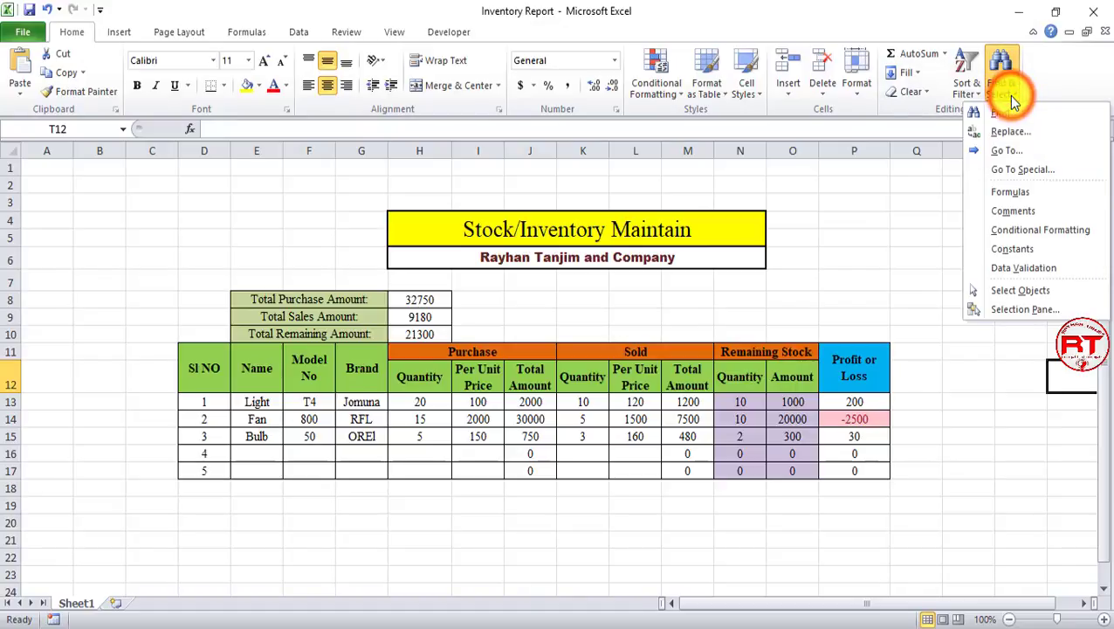
pyautogui.click(1024, 171)
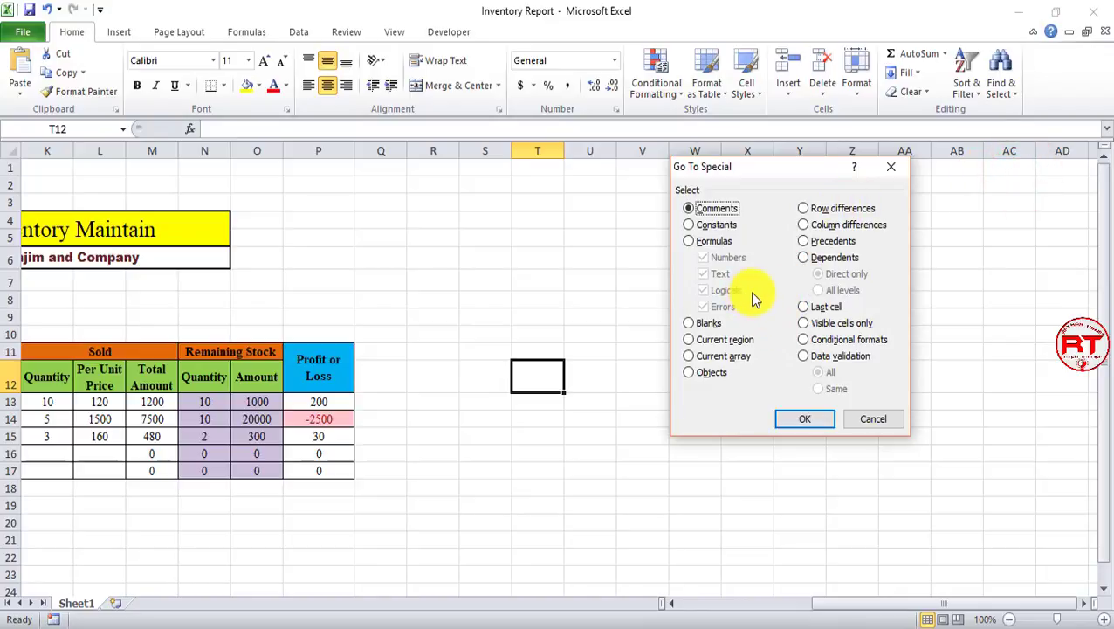
pyautogui.click(690, 242)
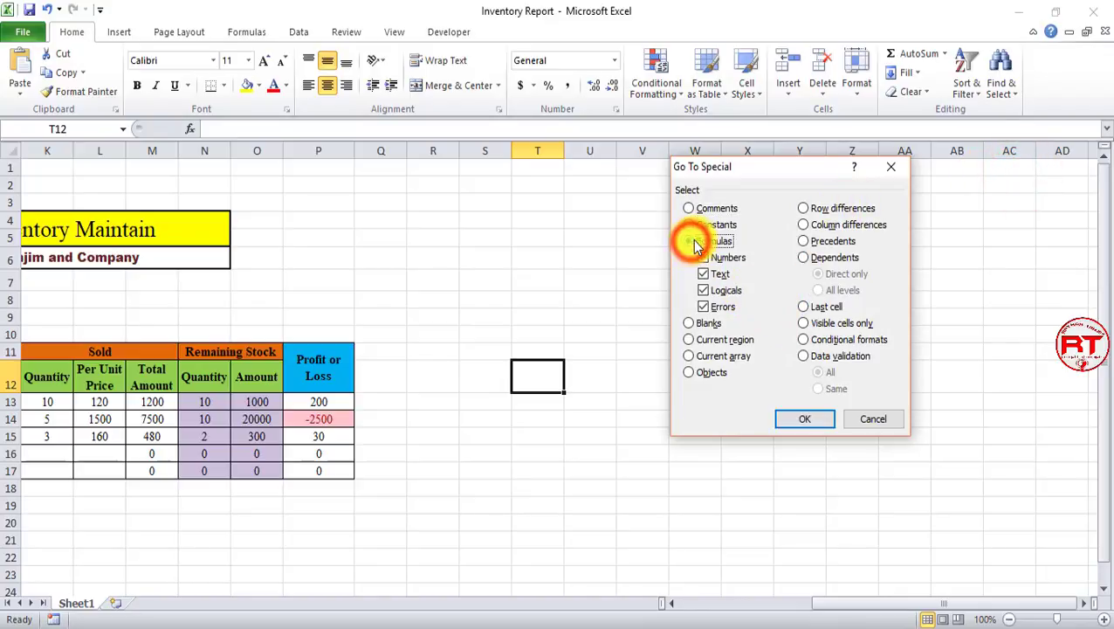
pyautogui.click(786, 418)
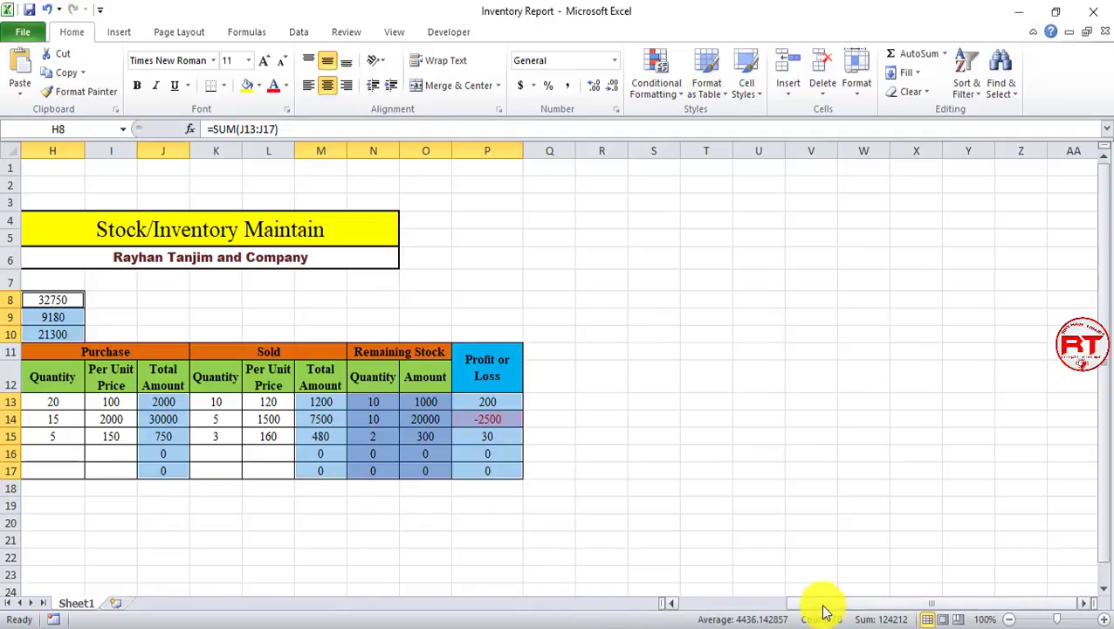
pyautogui.moveTo(825, 603); pyautogui.dragTo(740, 604)
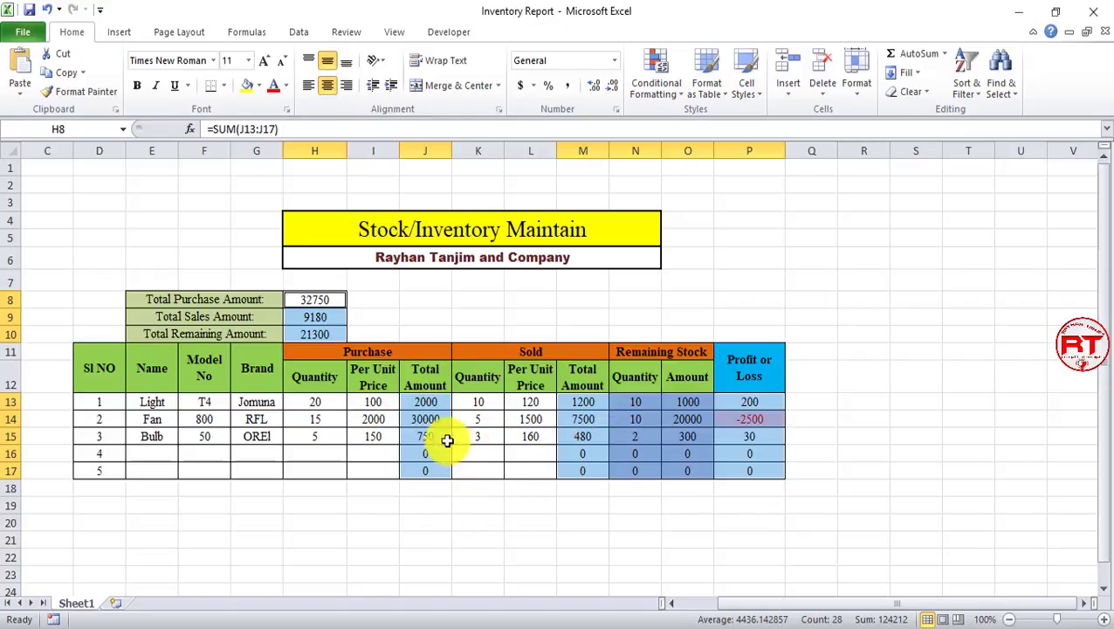
pyautogui.click(248, 87)
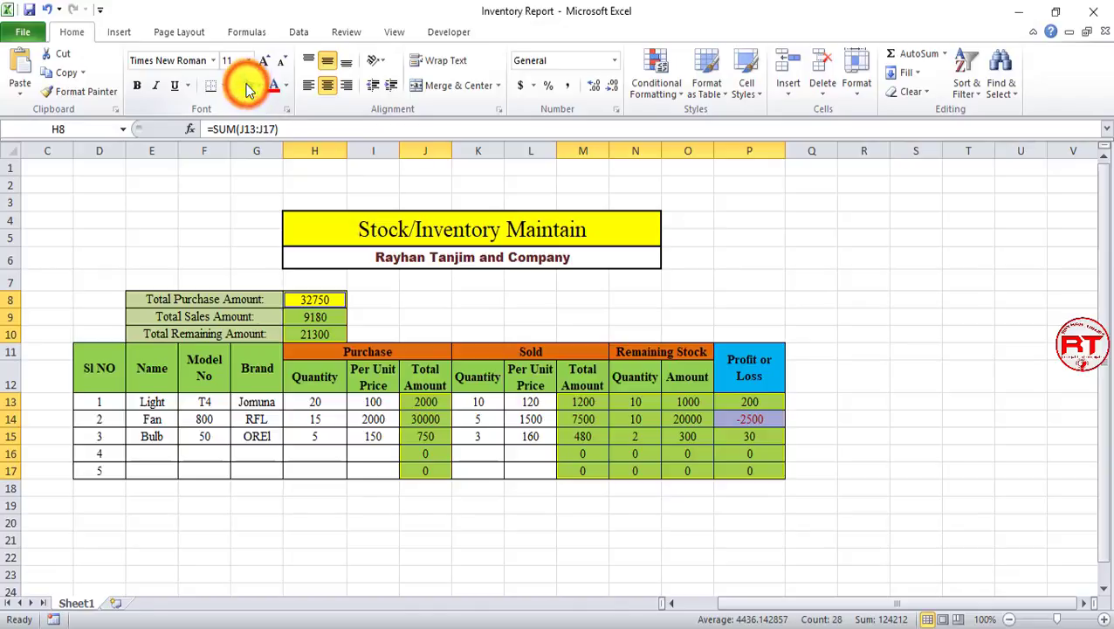
pyautogui.click(902, 436)
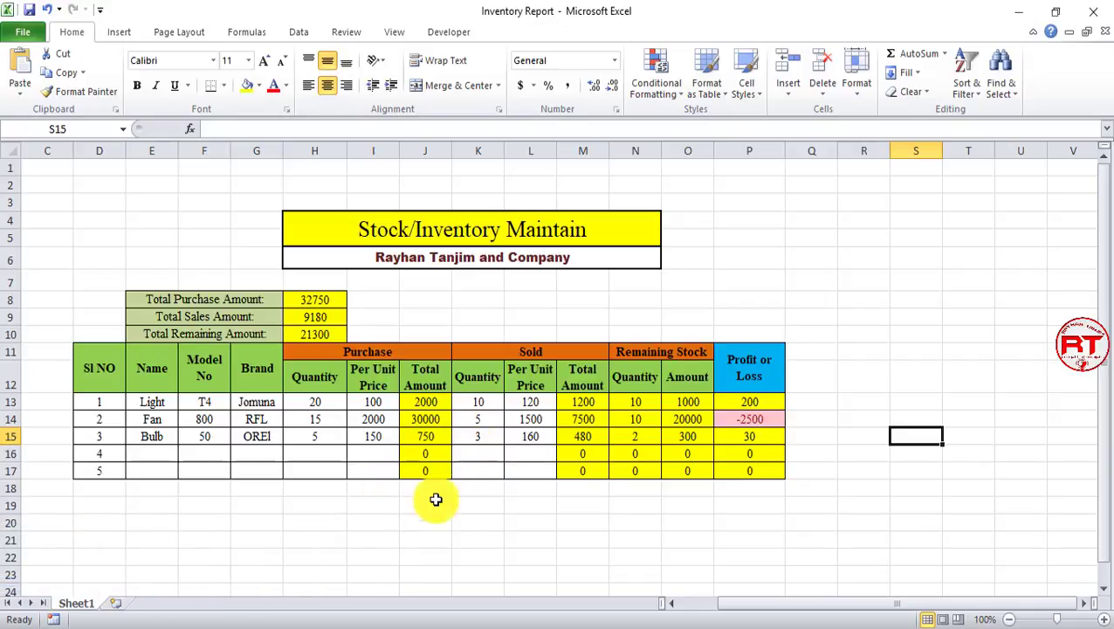
pyautogui.hotkey('ctrl', 'z')
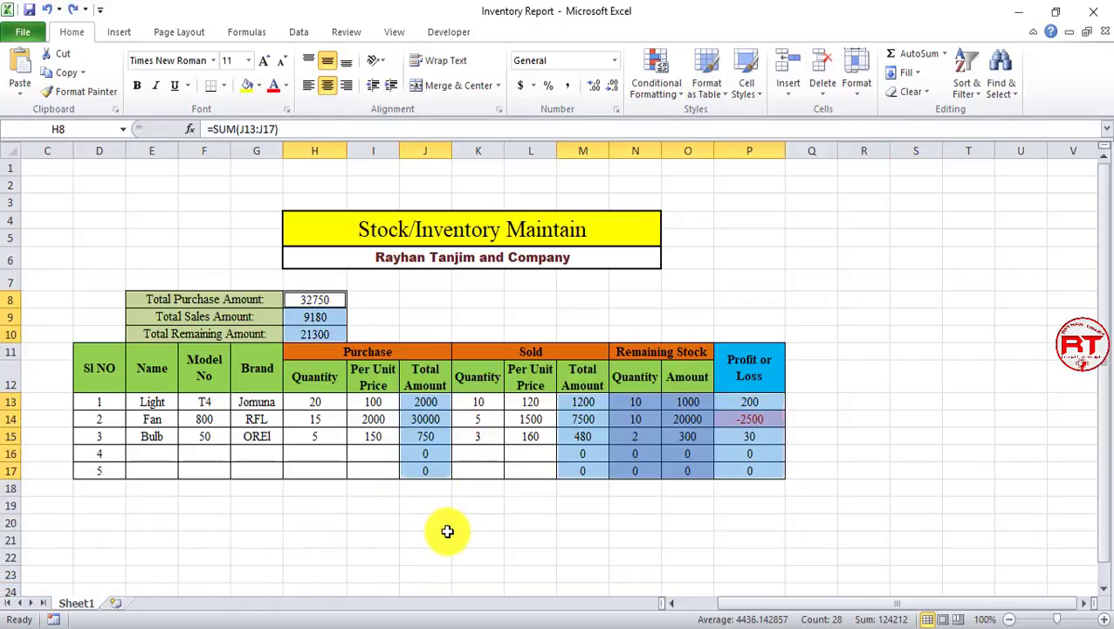
pyautogui.click(441, 536)
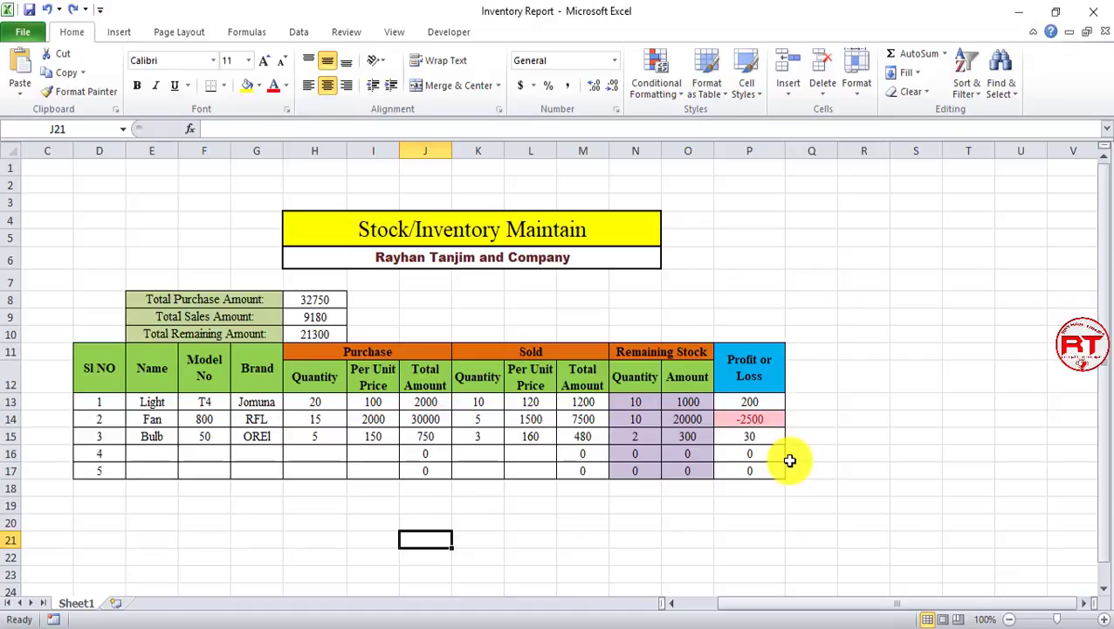
# Step: Check cells M13 and K14, then select all formula cells with Find & Select > Formulas
pyautogui.click(585, 402)
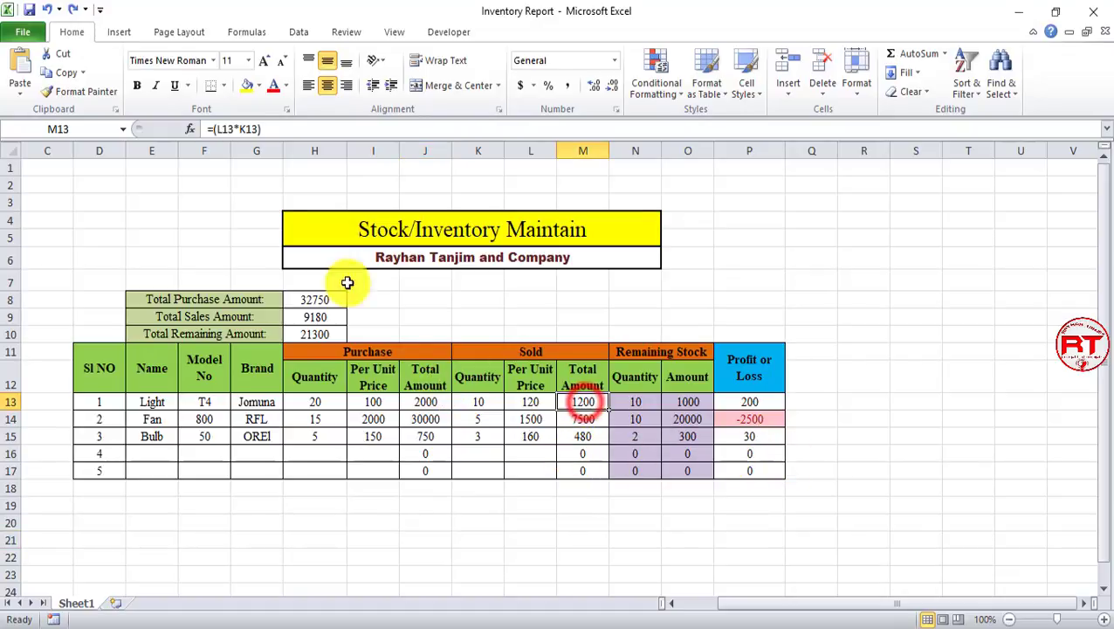
pyautogui.click(478, 420)
pyautogui.click(600, 299)
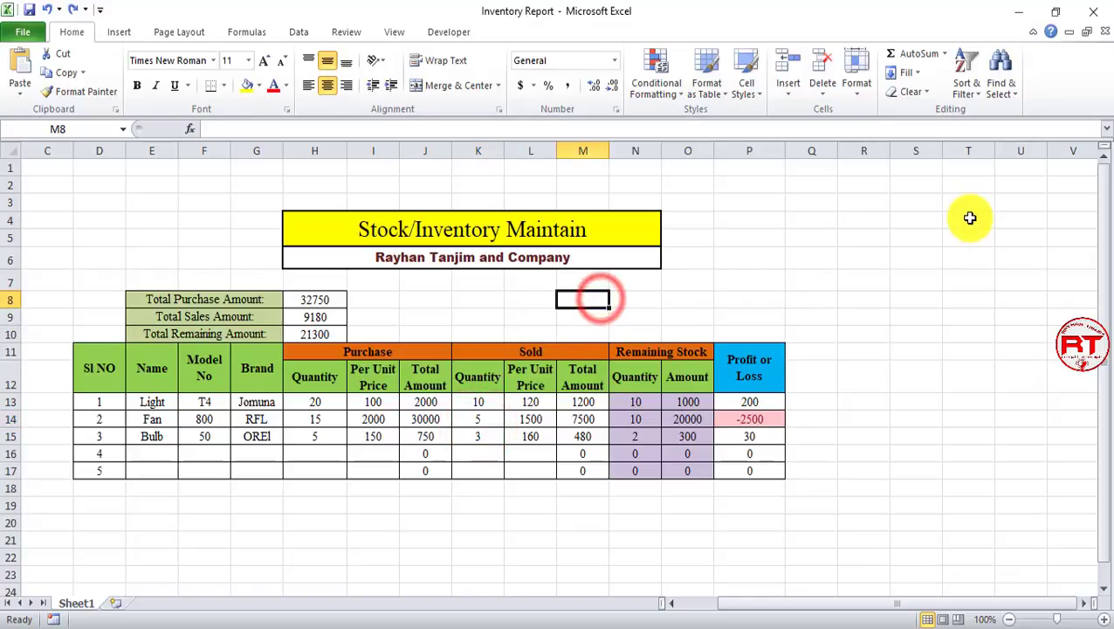
pyautogui.click(1007, 101)
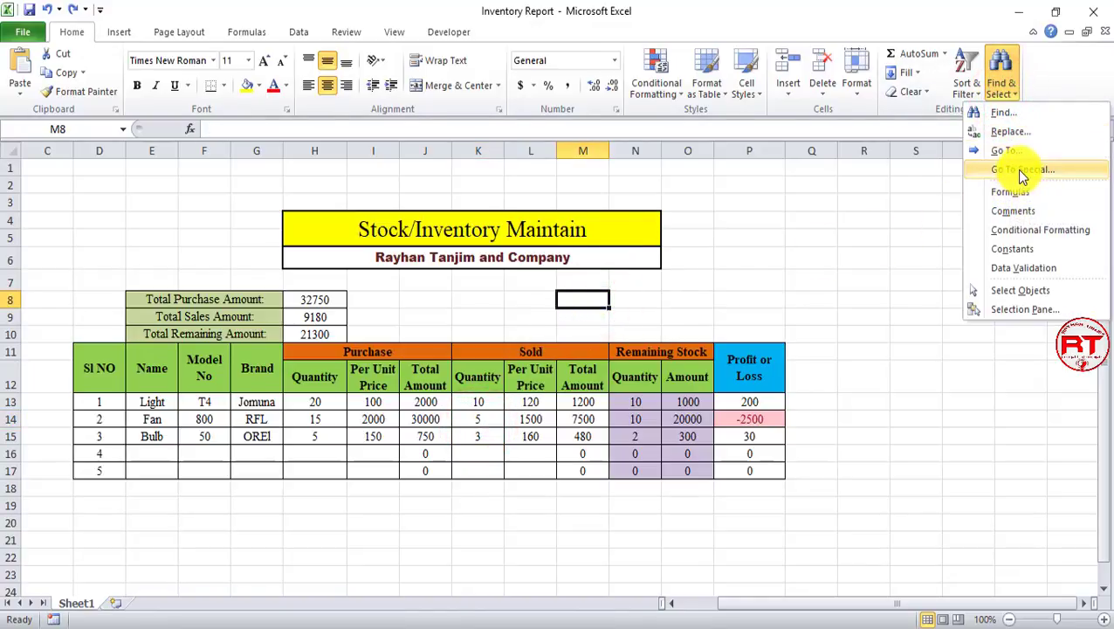
pyautogui.click(1006, 192)
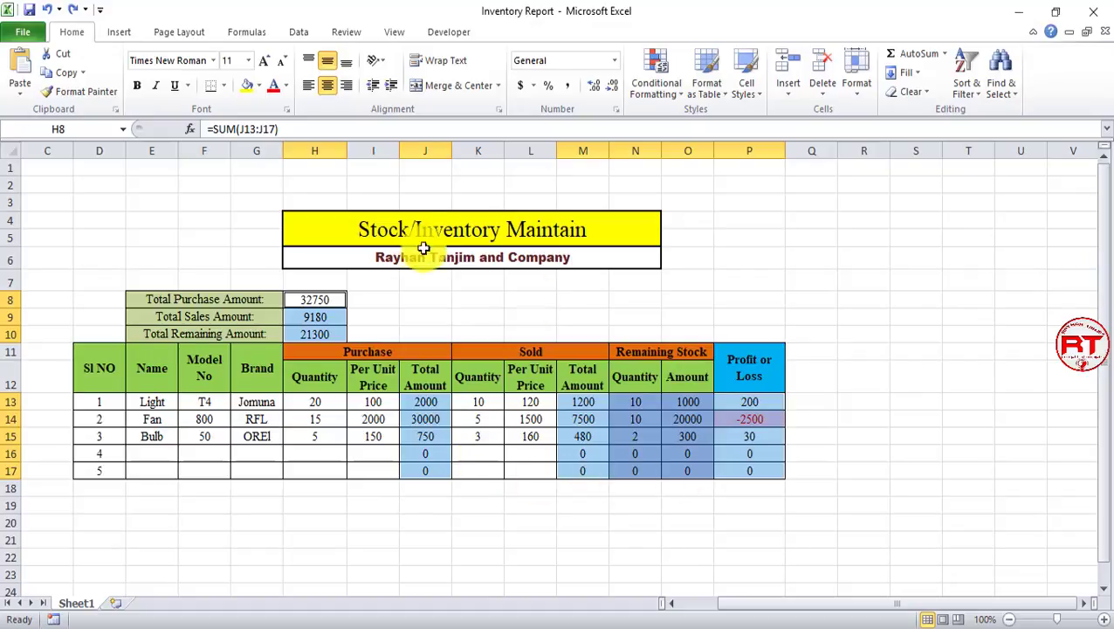
# Step: Fill the selected formula cells with the green standard colour, then deselect them
pyautogui.click(263, 87)
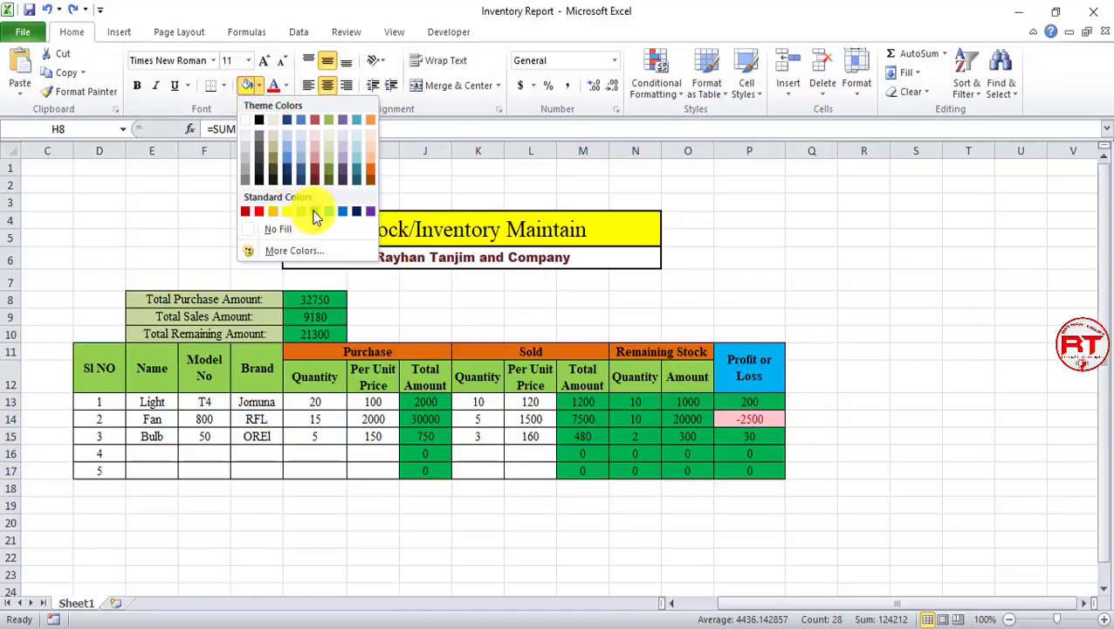
pyautogui.click(314, 212)
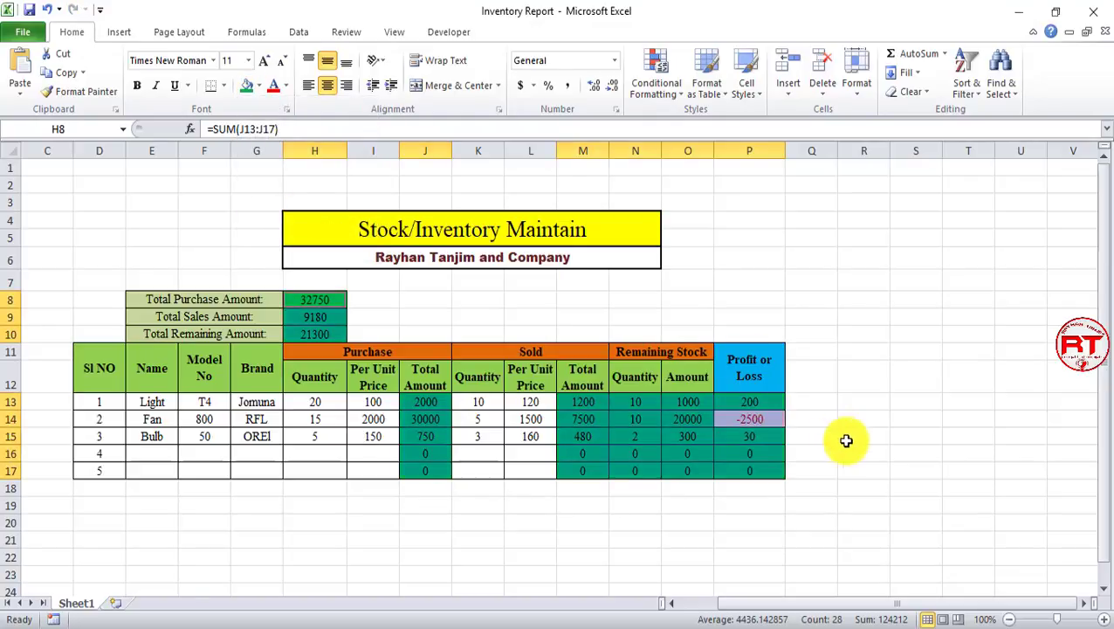
pyautogui.click(746, 540)
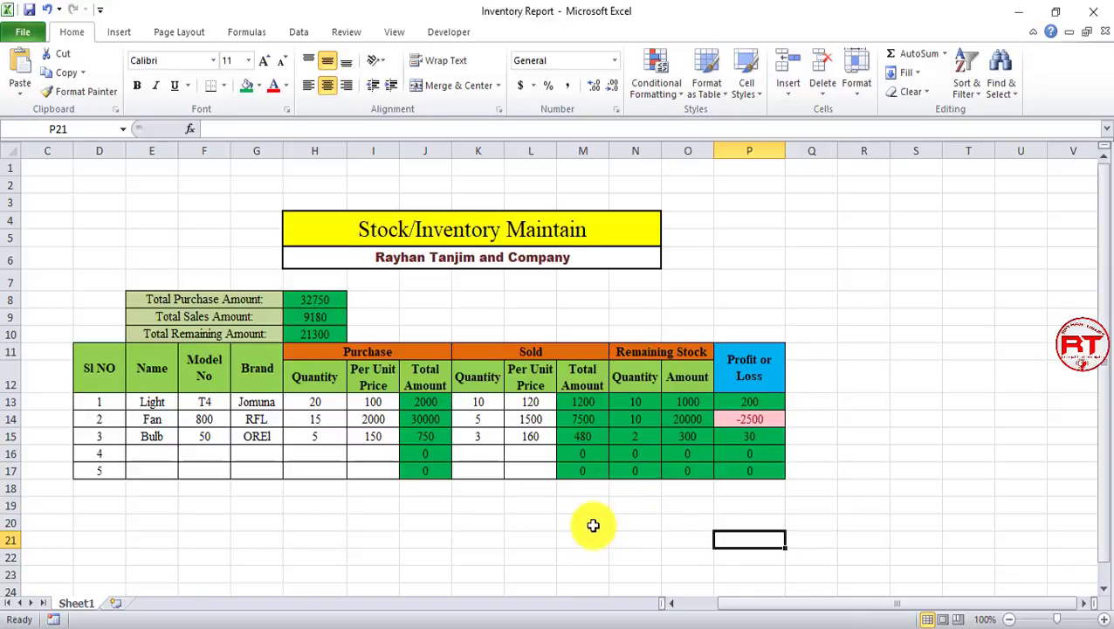
# Step: Enter test values 23 in J19 and 3 in K19 below the table
pyautogui.scroll(-1, 591, 520)
pyautogui.click(426, 453)
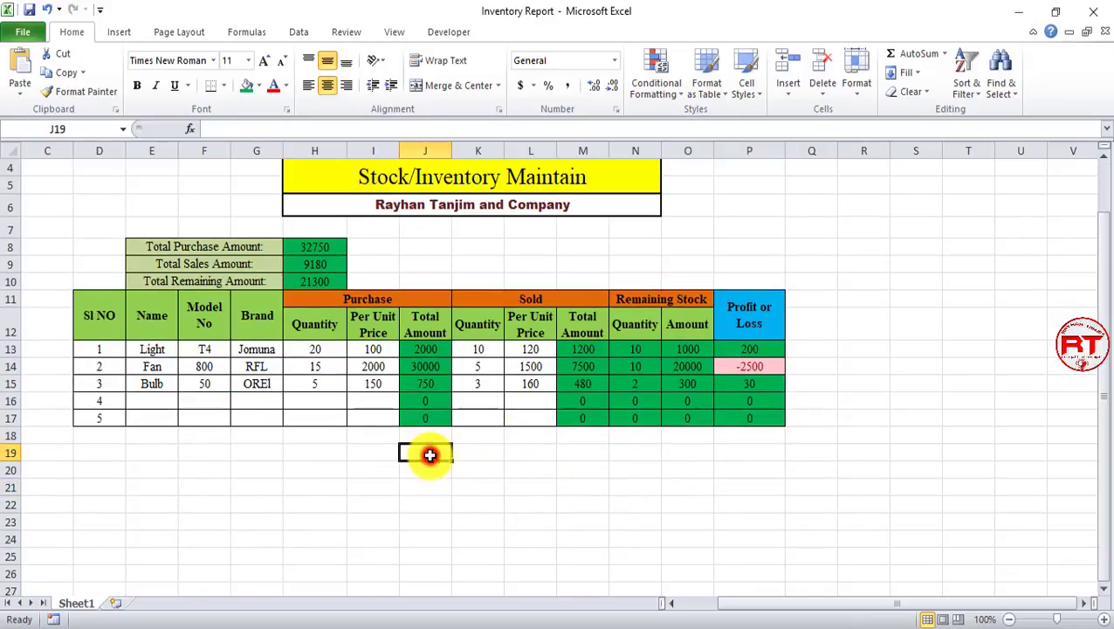
pyautogui.write('23')
pyautogui.click(471, 451)
pyautogui.write('3')
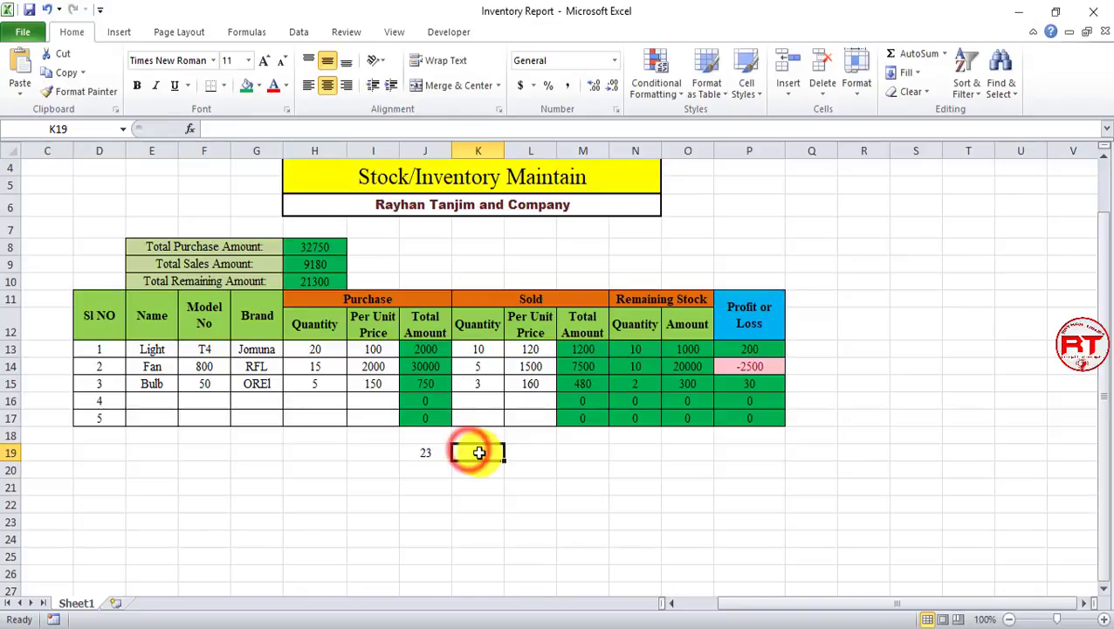
# Step: Enter =SUM(J19:K19) in L19 so it shows 26
pyautogui.click(528, 493)
pyautogui.press('Up')
pyautogui.press('Up')
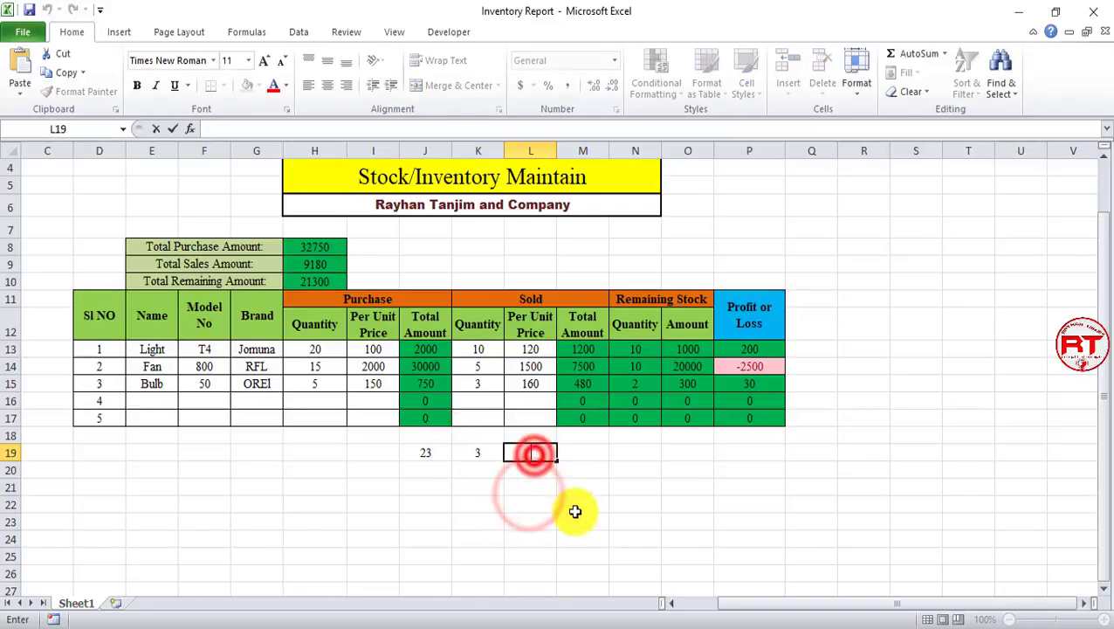
pyautogui.write('=')
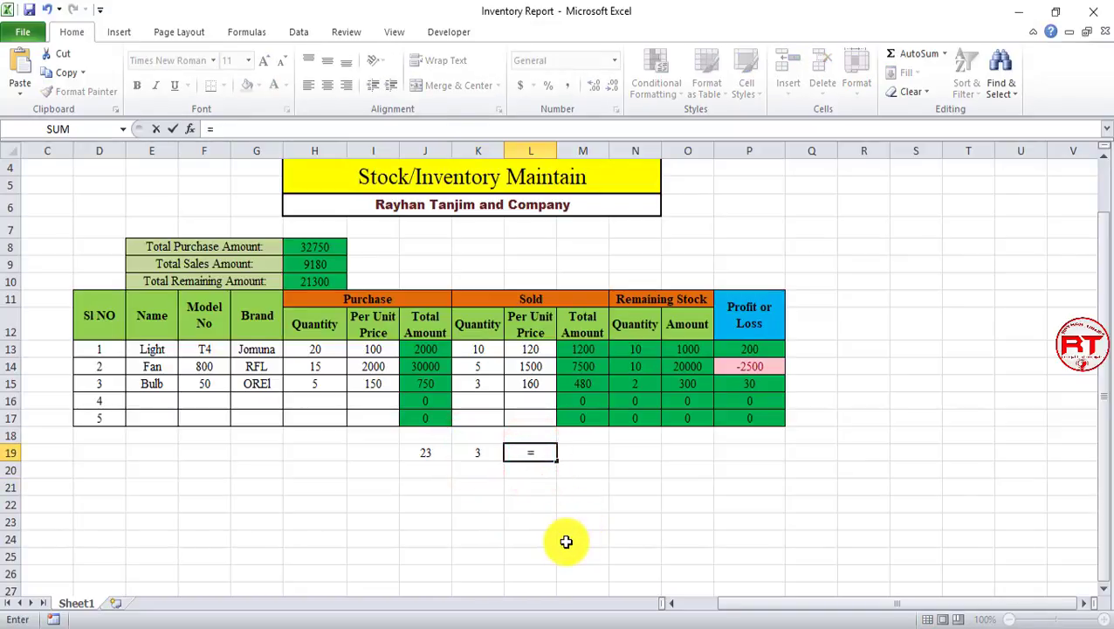
pyautogui.write('sum')
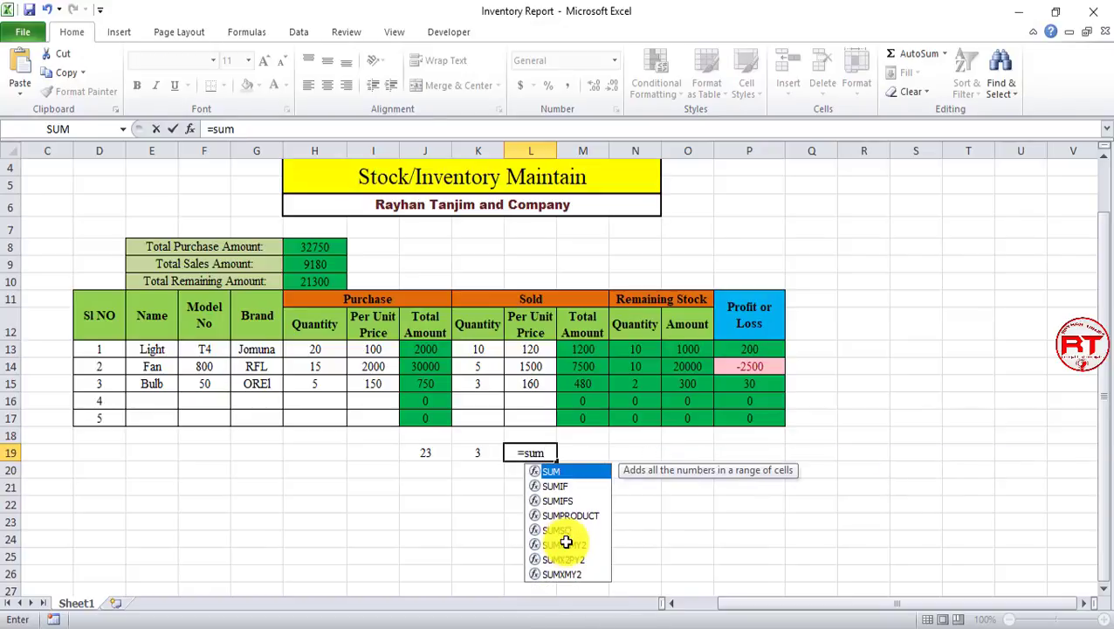
pyautogui.write('(')
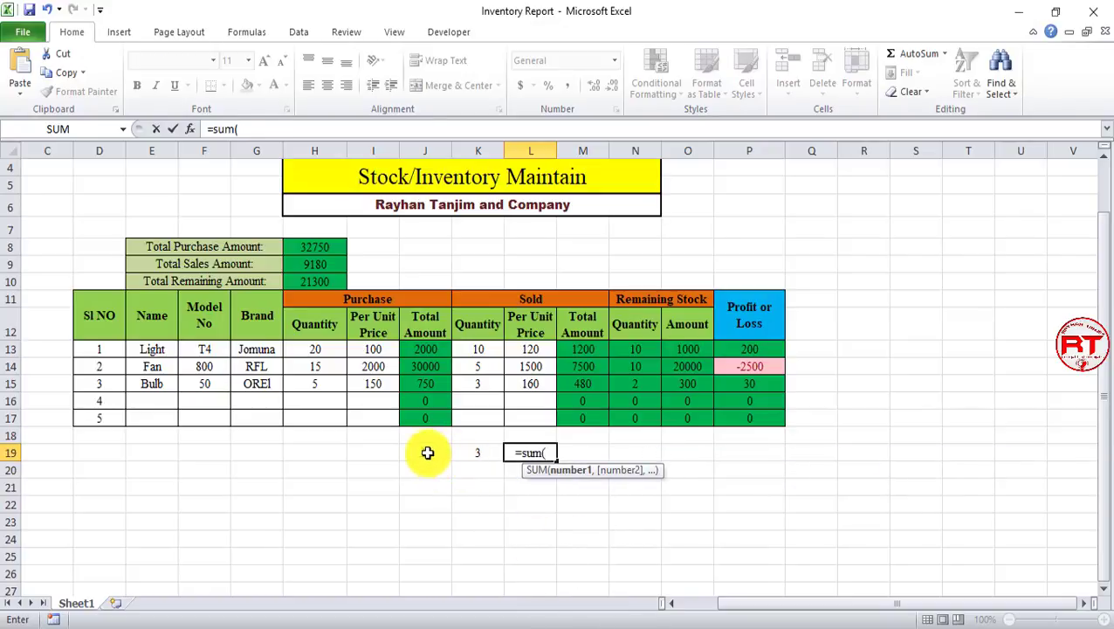
pyautogui.moveTo(426, 452); pyautogui.dragTo(454, 455)
pyautogui.write(')')
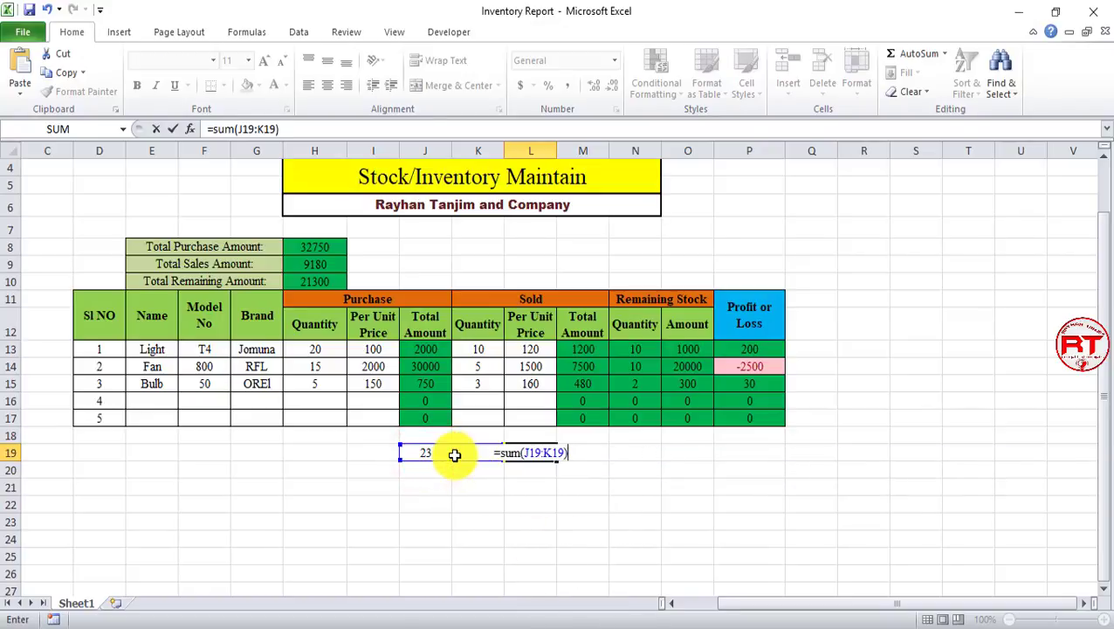
pyautogui.press('Return')
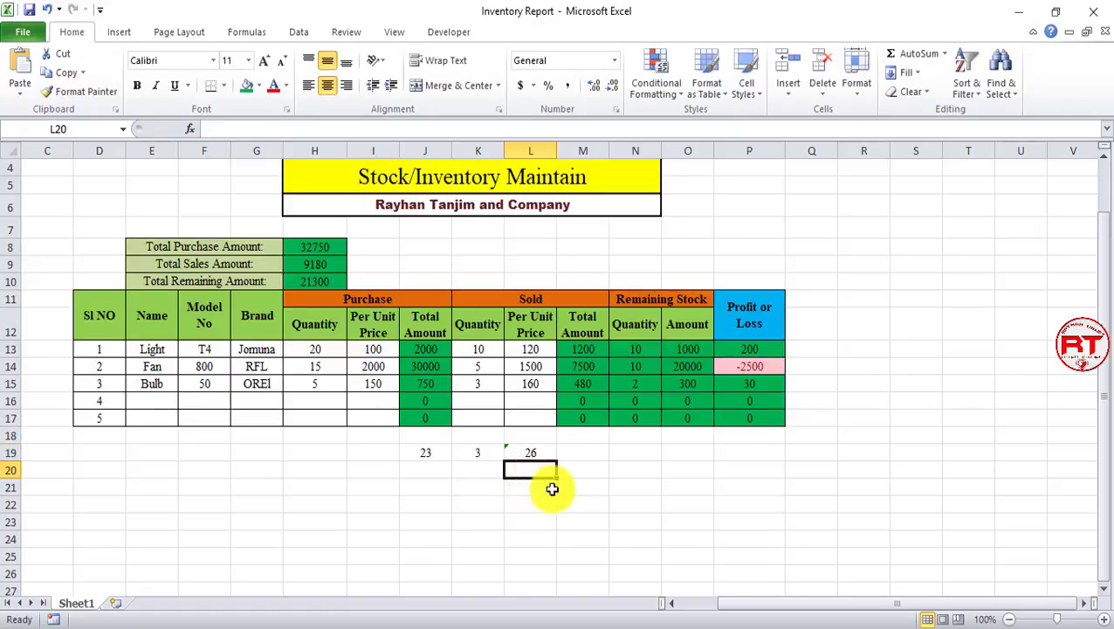
pyautogui.click(547, 501)
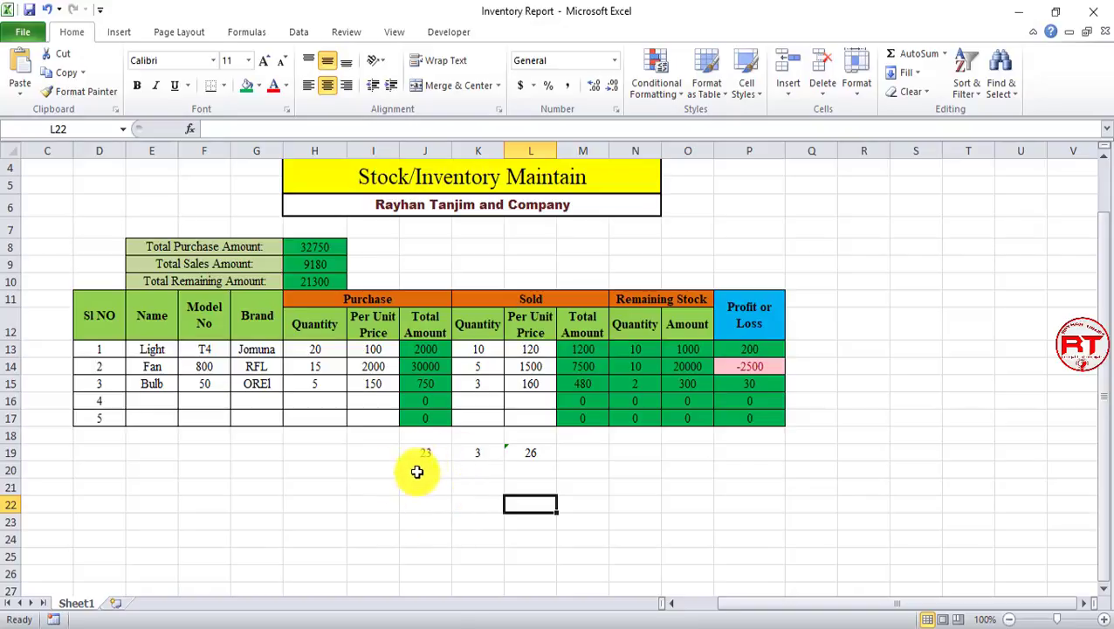
# Step: Reselect all formula cells and apply the green fill so L19's 26 turns green
pyautogui.scroll(1, 410, 445)
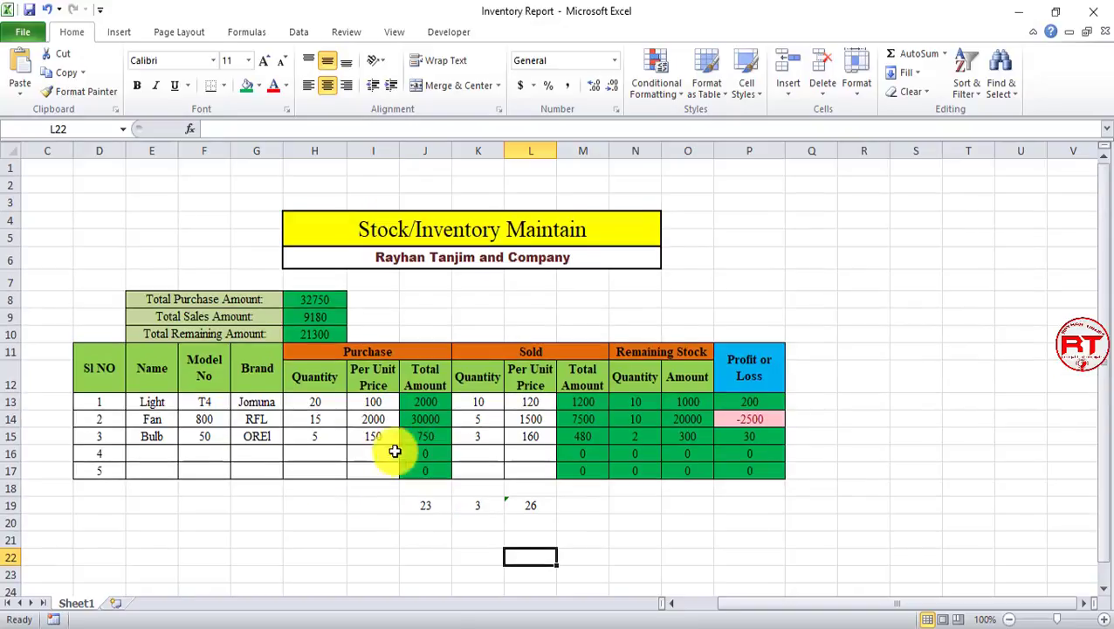
pyautogui.click(1008, 92)
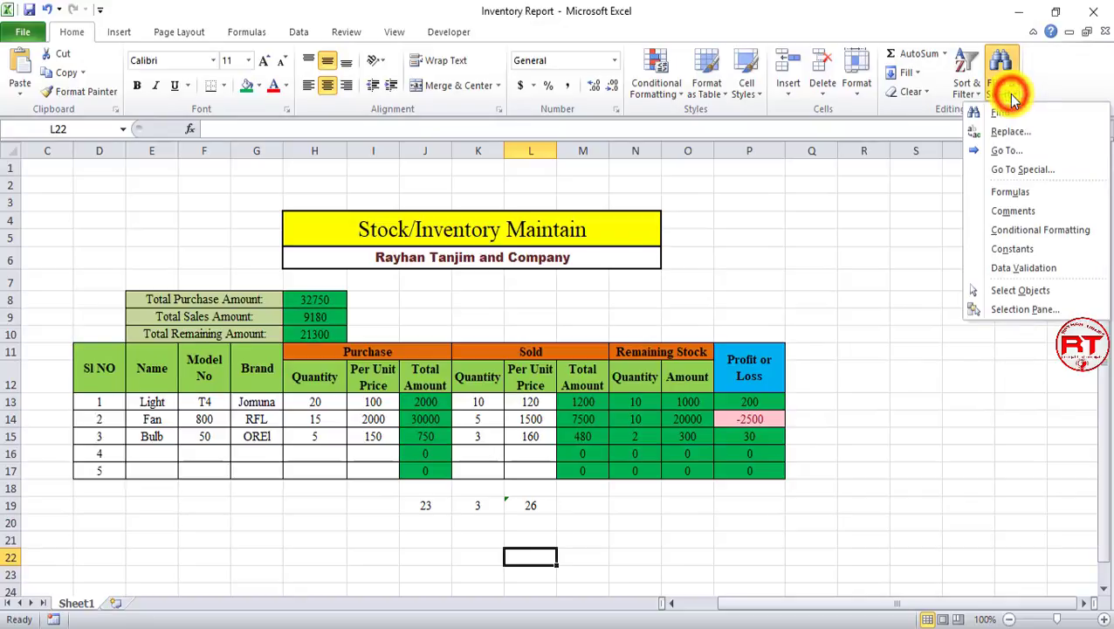
pyautogui.click(1015, 195)
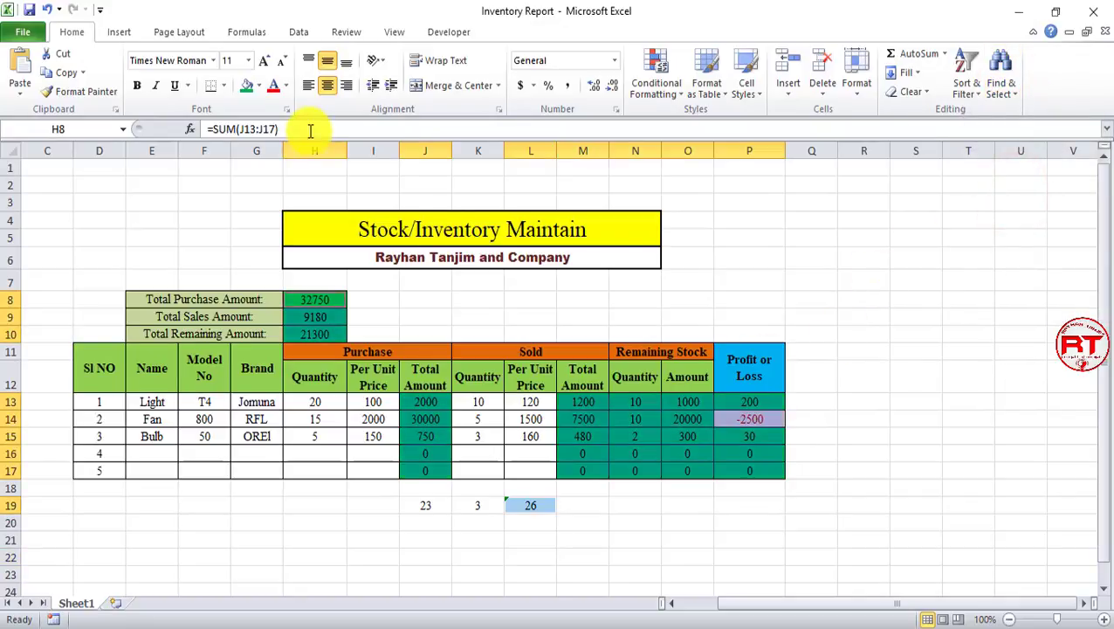
pyautogui.click(247, 85)
pyautogui.click(601, 559)
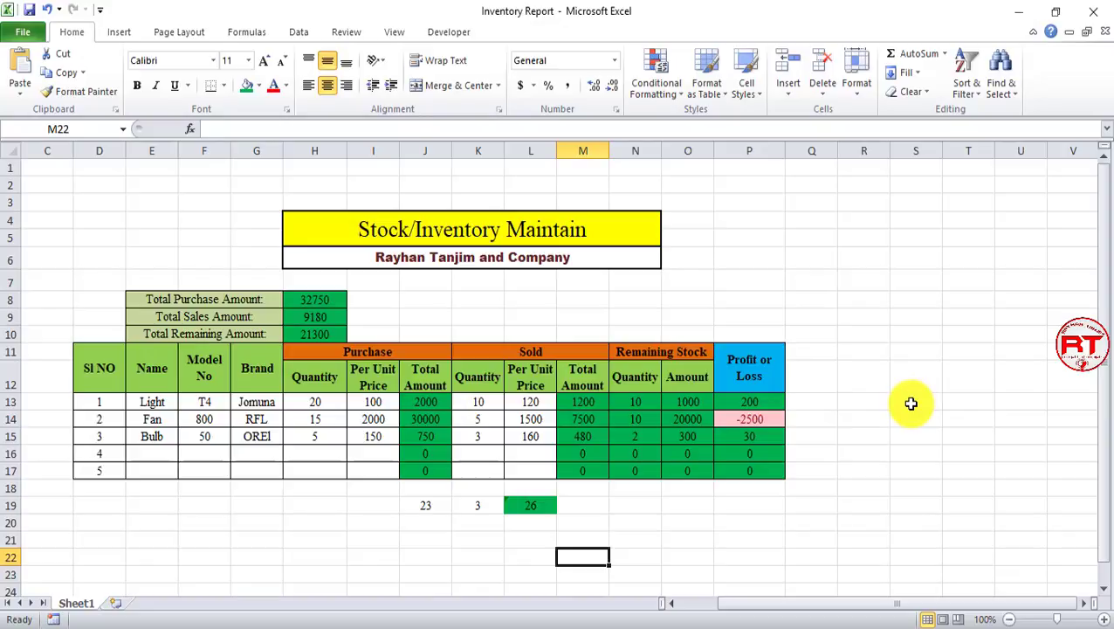
# Step: Undo twice with Ctrl+Z to remove the row 19 test entries and green fills
pyautogui.hotkey('ctrl', 'z')
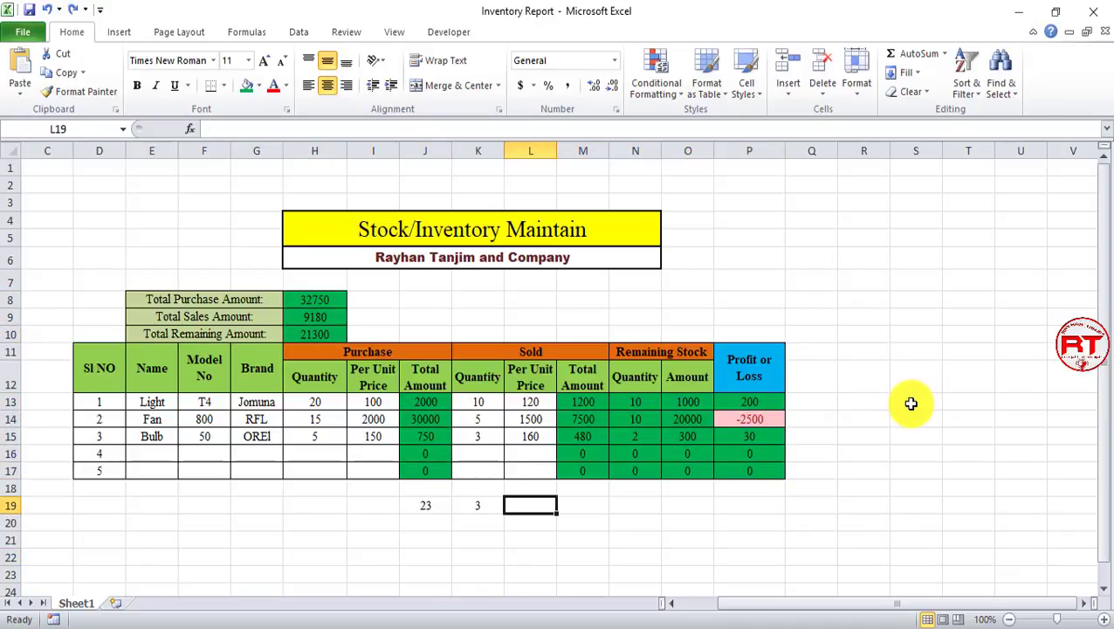
pyautogui.hotkey('ctrl', 'z')
pyautogui.hotkey('ctrl', 'z')
pyautogui.hotkey('ctrl', 'z')
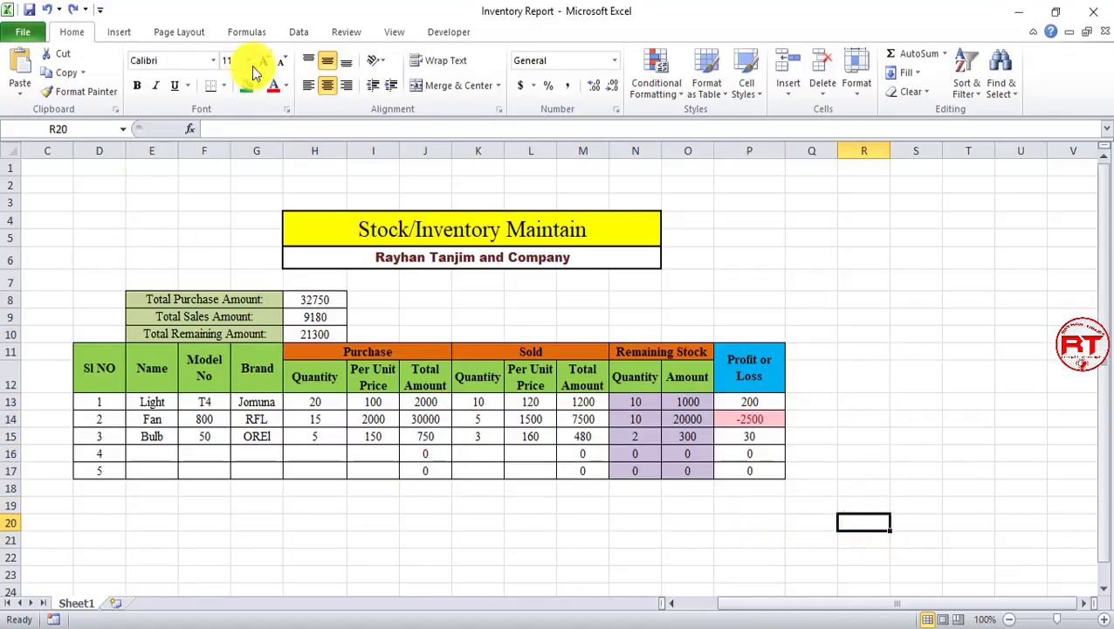
# Step: Begin recording a macro named 'formula' in This Workbook with shortcut Ctrl+Shift+C
pyautogui.click(394, 31)
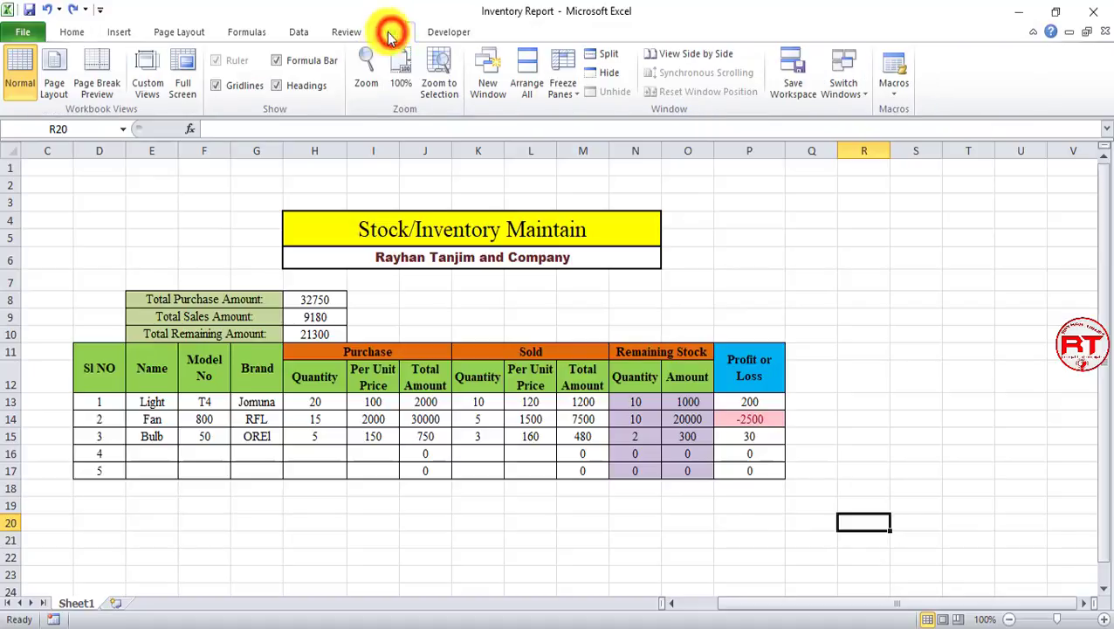
pyautogui.click(895, 87)
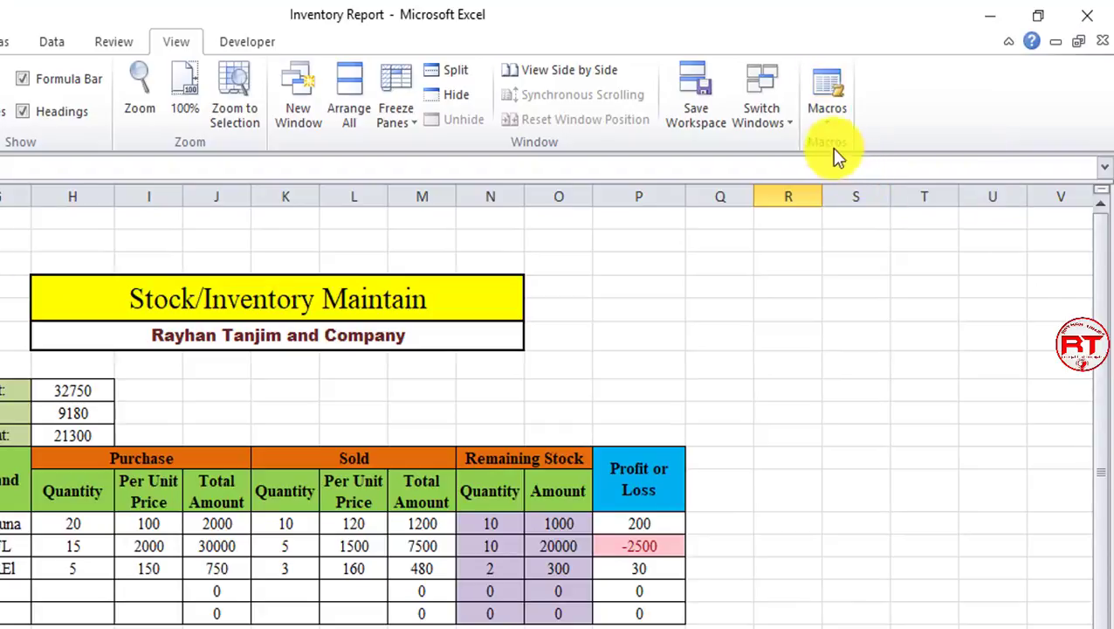
pyautogui.click(828, 104)
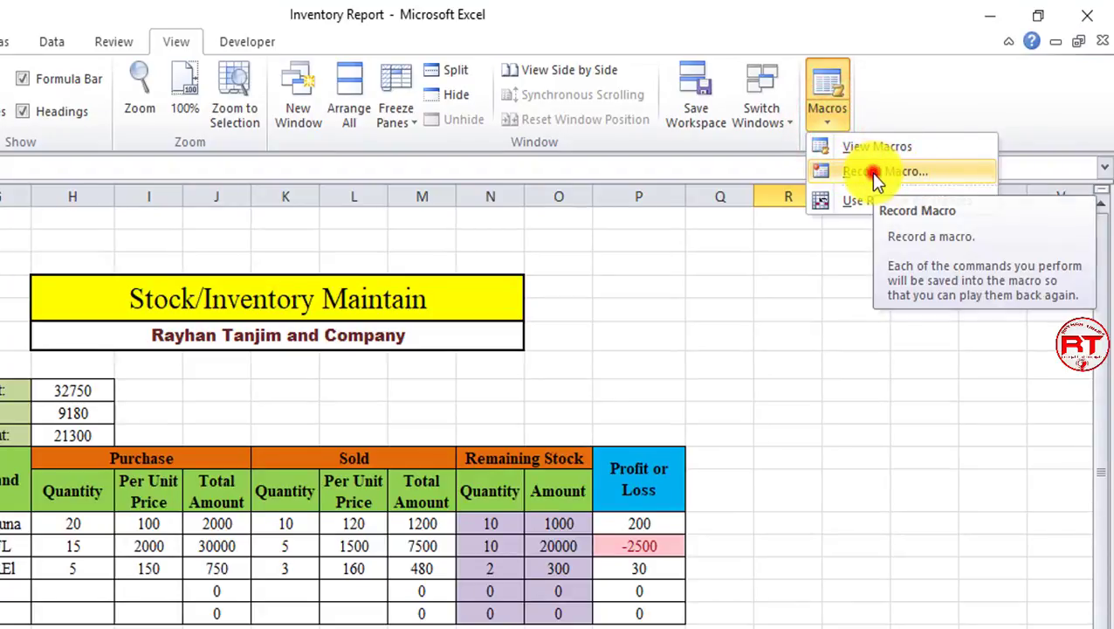
pyautogui.click(877, 172)
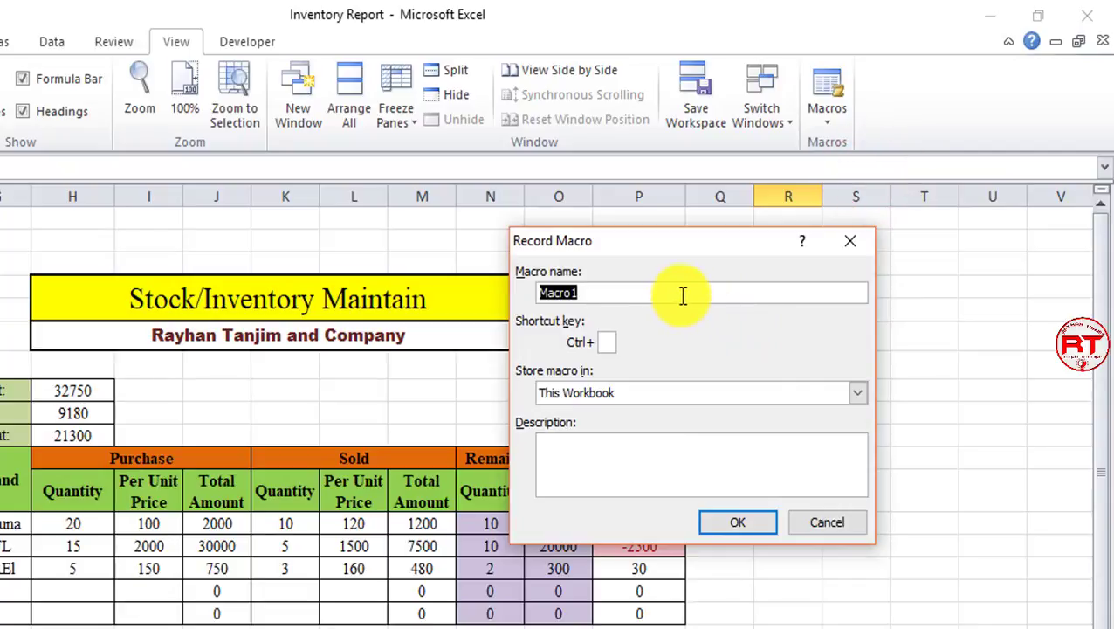
pyautogui.write('formula')
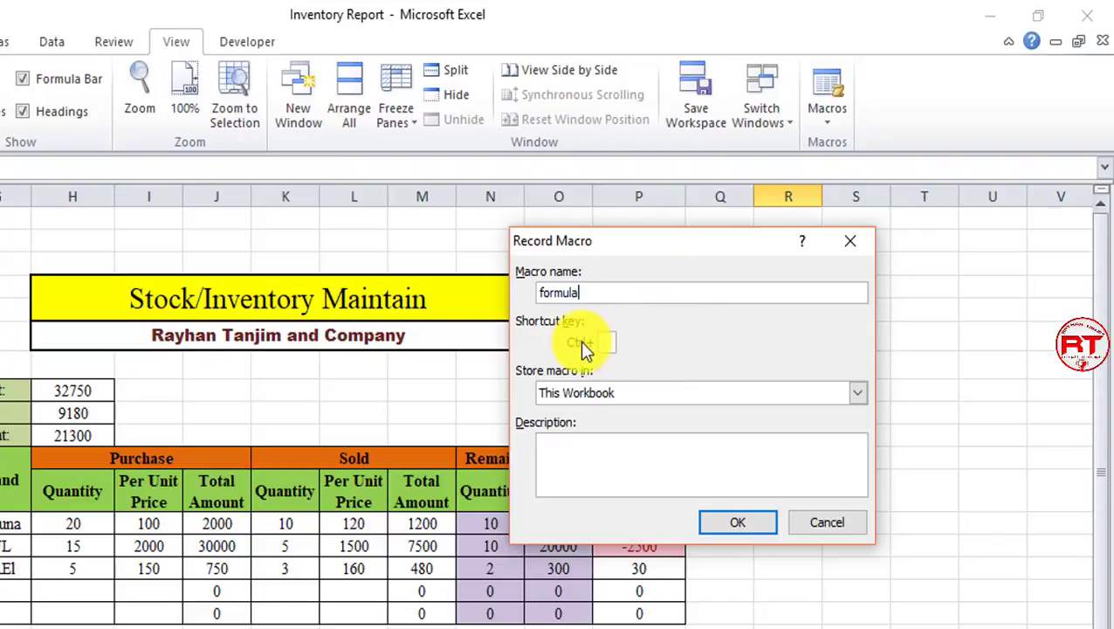
pyautogui.click(605, 341)
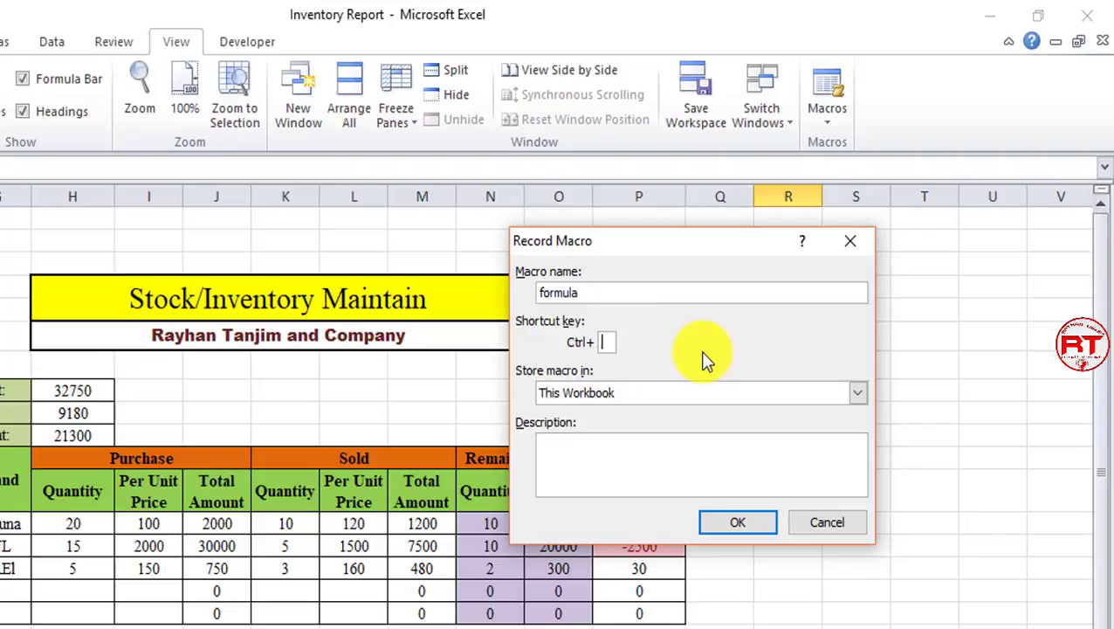
pyautogui.hotkey('shift', 'c')
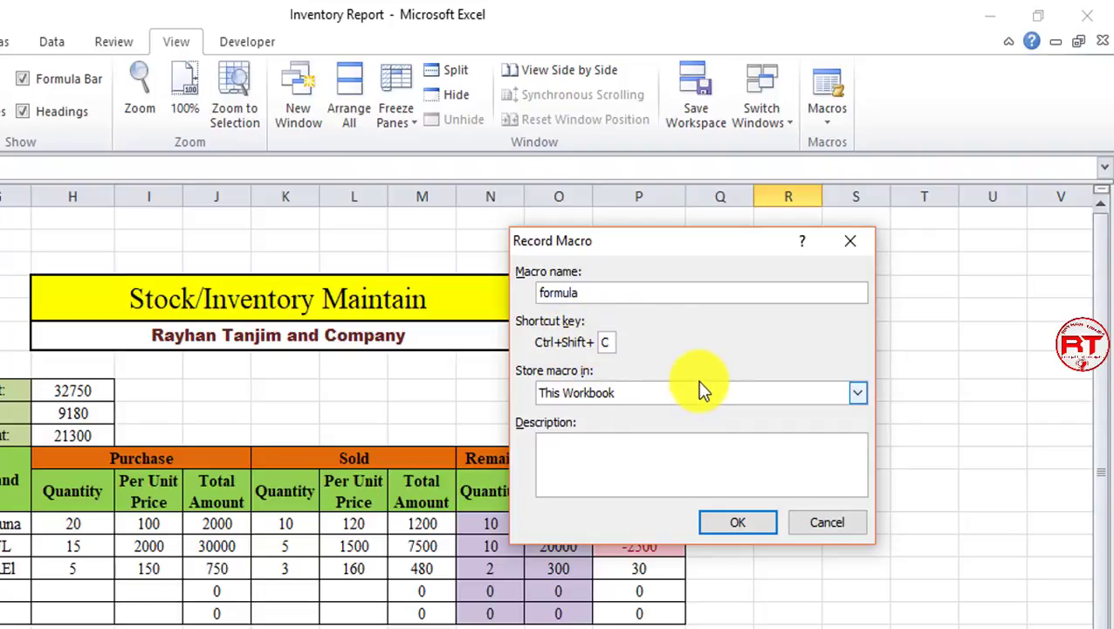
pyautogui.click(738, 524)
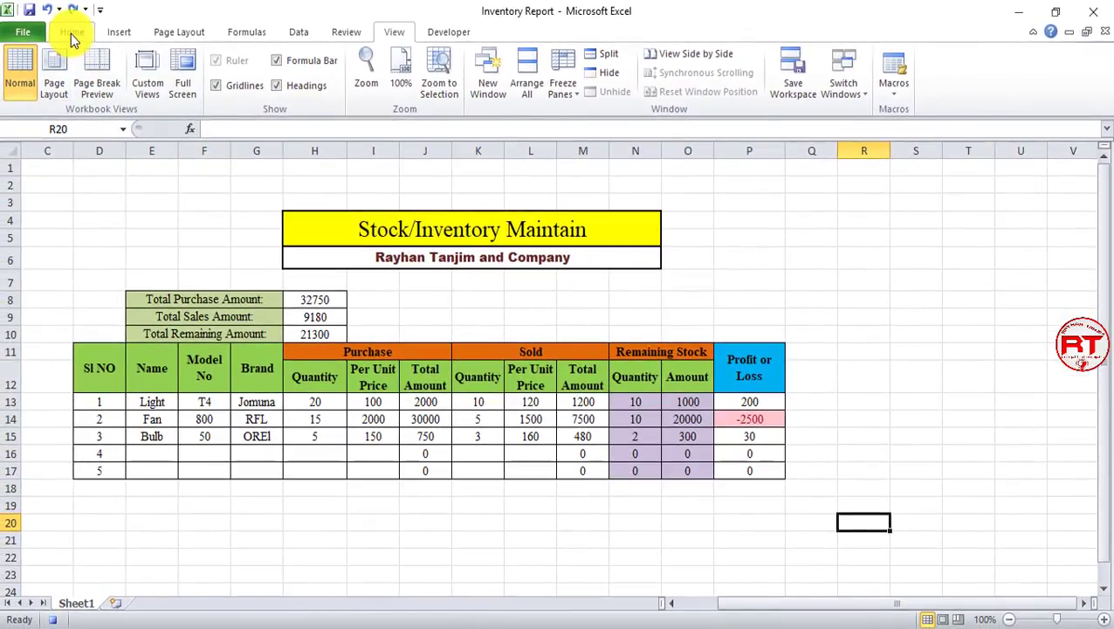
# Step: While recording, select all formula cells via Find & Select, fill them green, then stop recording
pyautogui.click(72, 32)
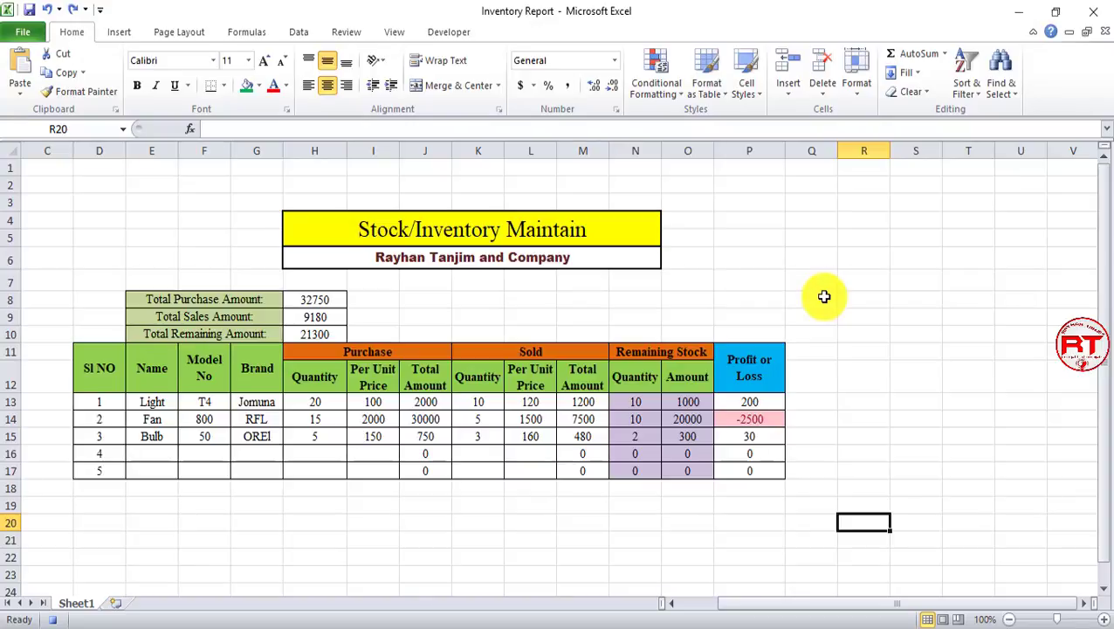
pyautogui.click(1005, 83)
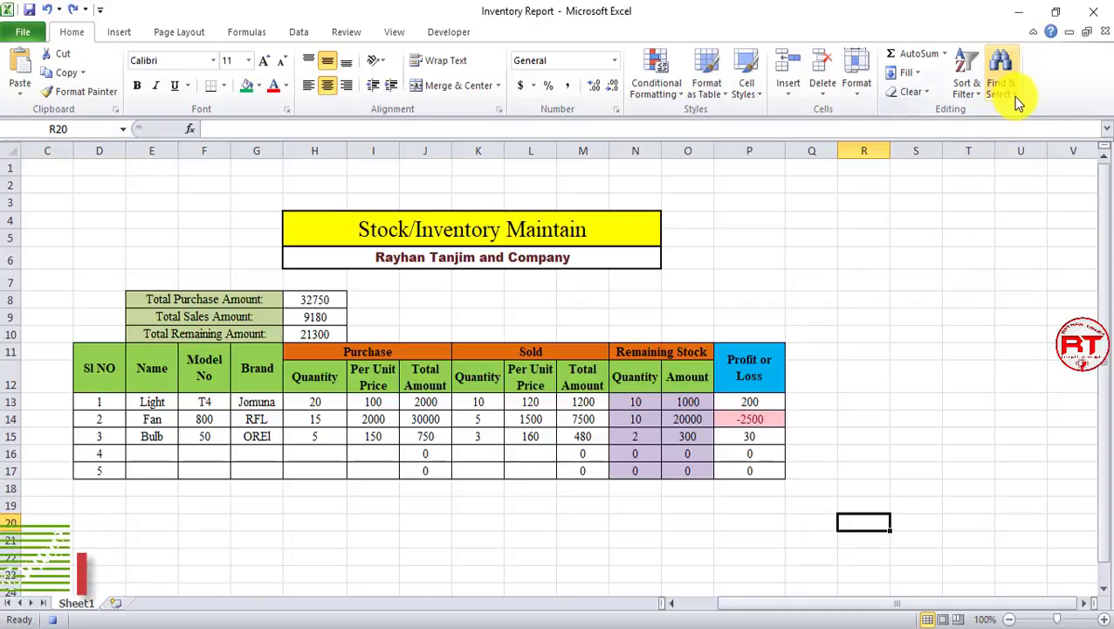
pyautogui.click(1013, 191)
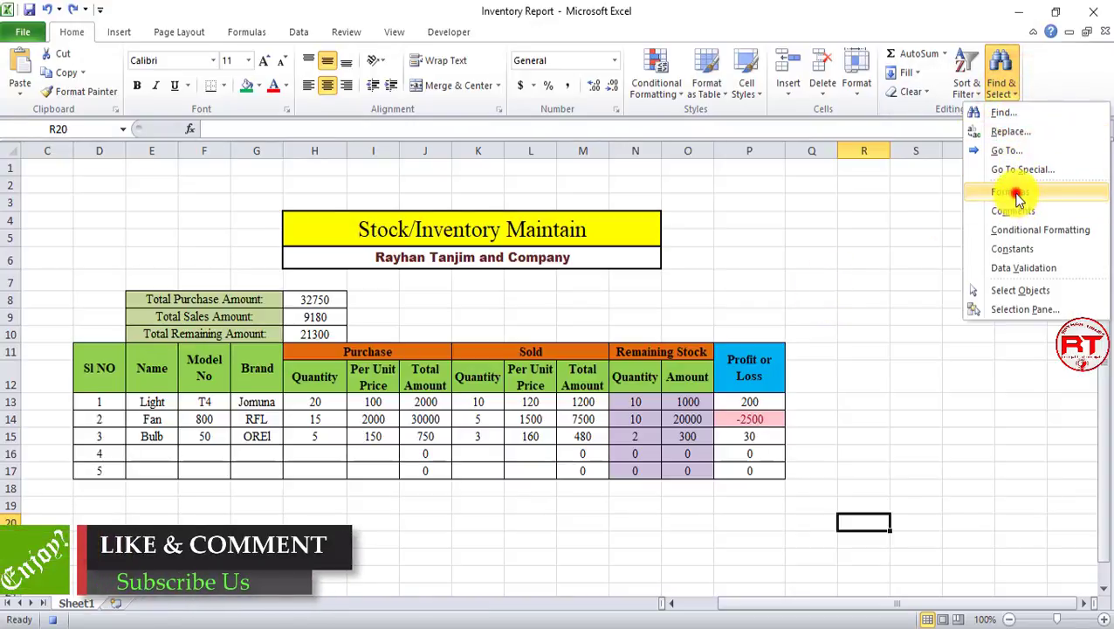
pyautogui.click(246, 87)
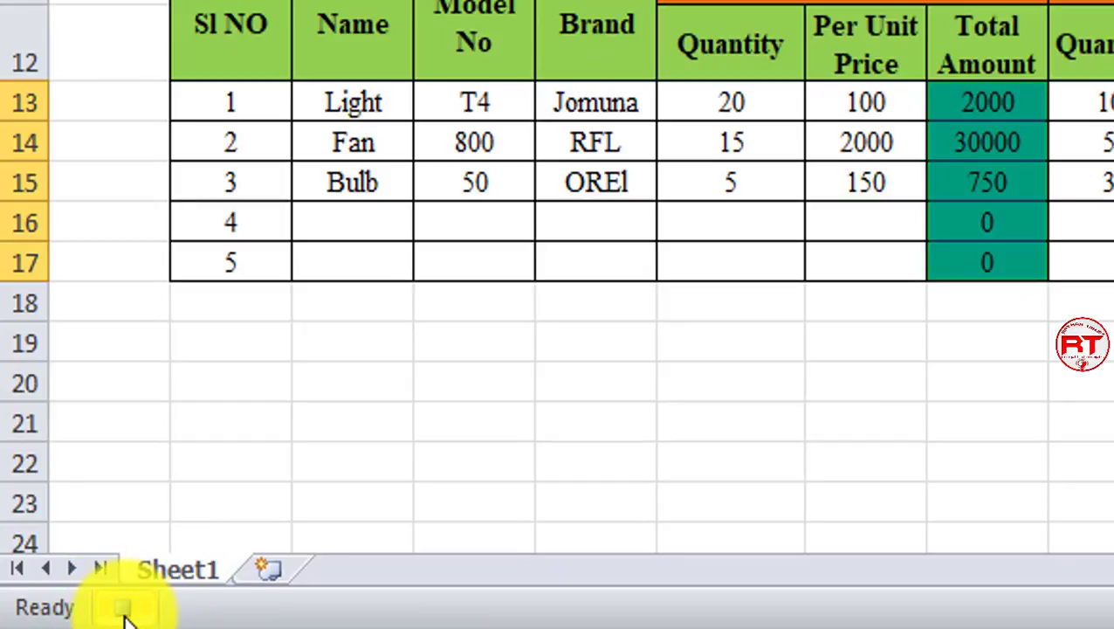
pyautogui.click(125, 614)
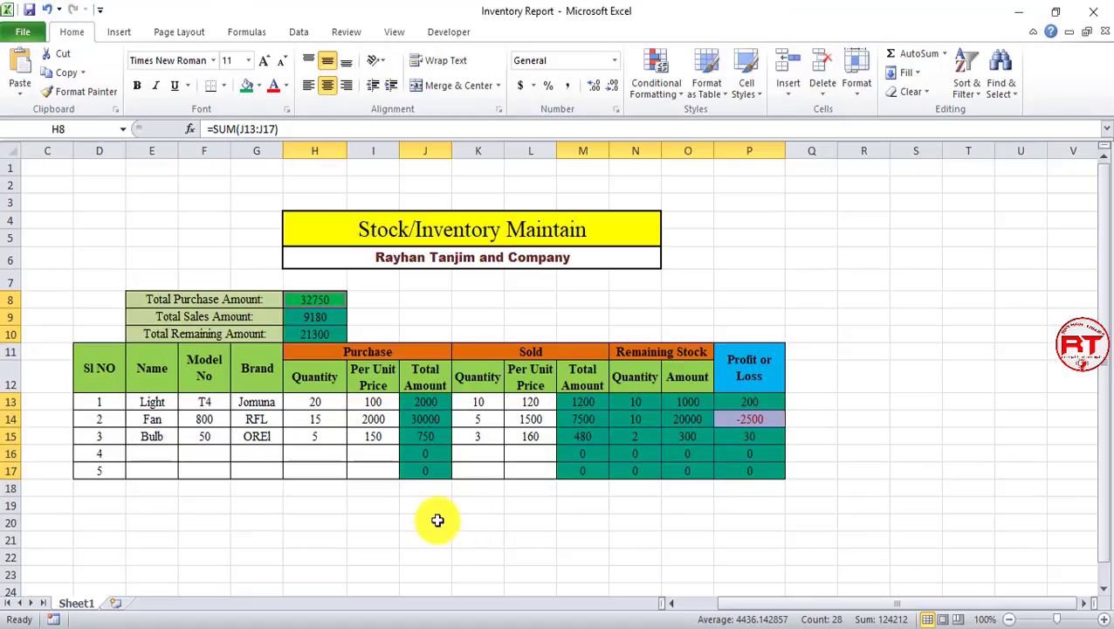
# Step: Enter test value 2 in both J19 and K19
pyautogui.click(430, 506)
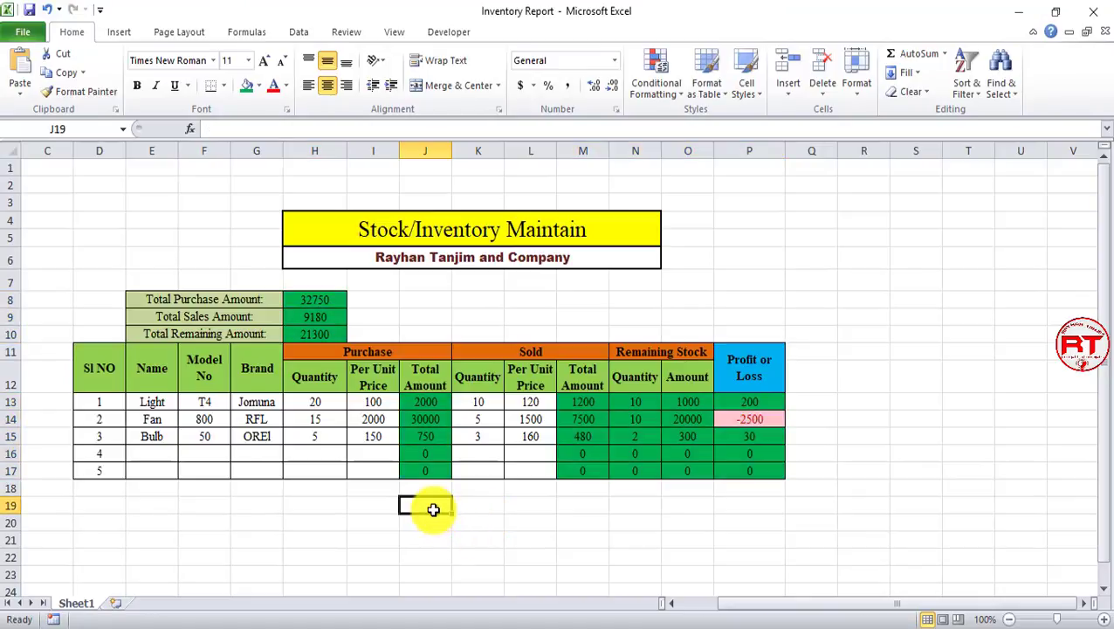
pyautogui.write('2')
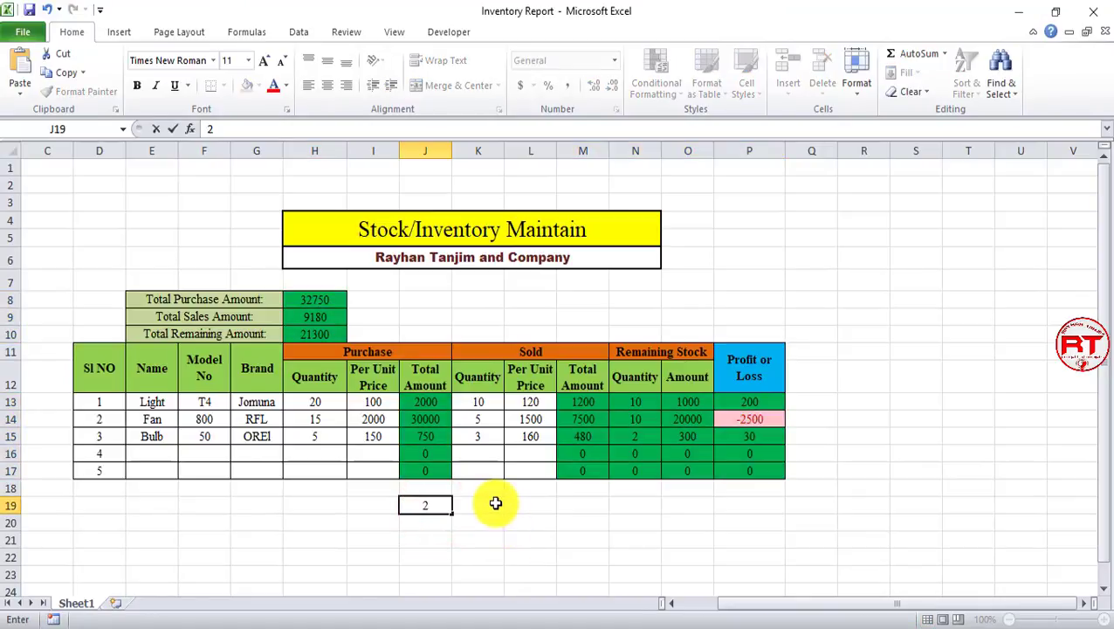
pyautogui.click(491, 504)
pyautogui.write('2')
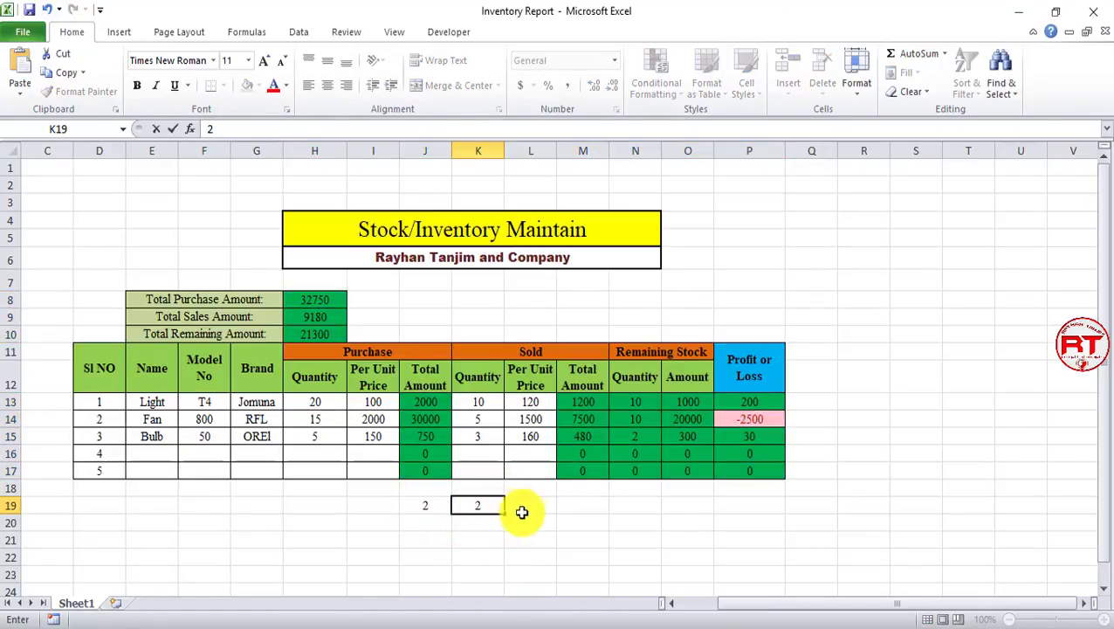
pyautogui.click(529, 504)
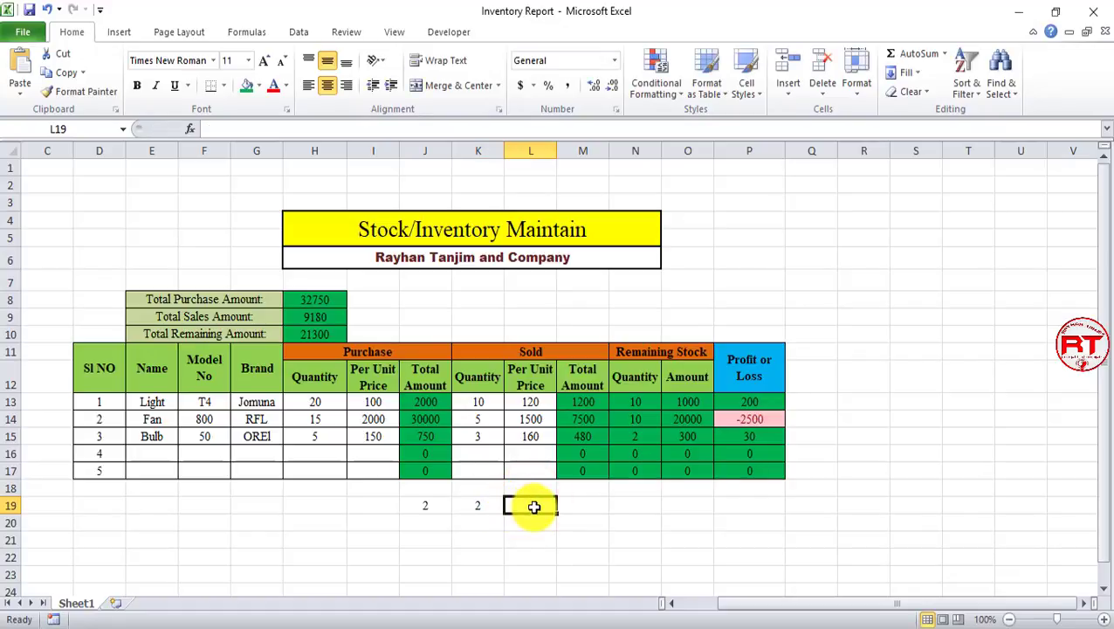
pyautogui.moveTo(426, 507); pyautogui.dragTo(473, 504)
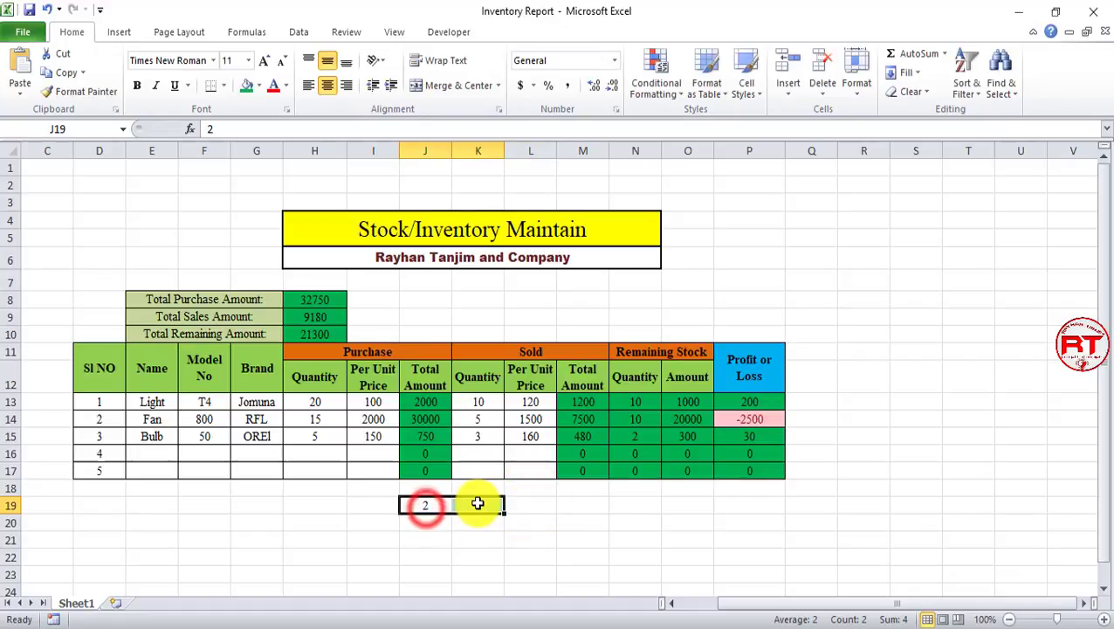
# Step: Enter =SUM(J19:K19) in L19 so it shows 4
pyautogui.doubleClick(527, 508)
pyautogui.write('=')
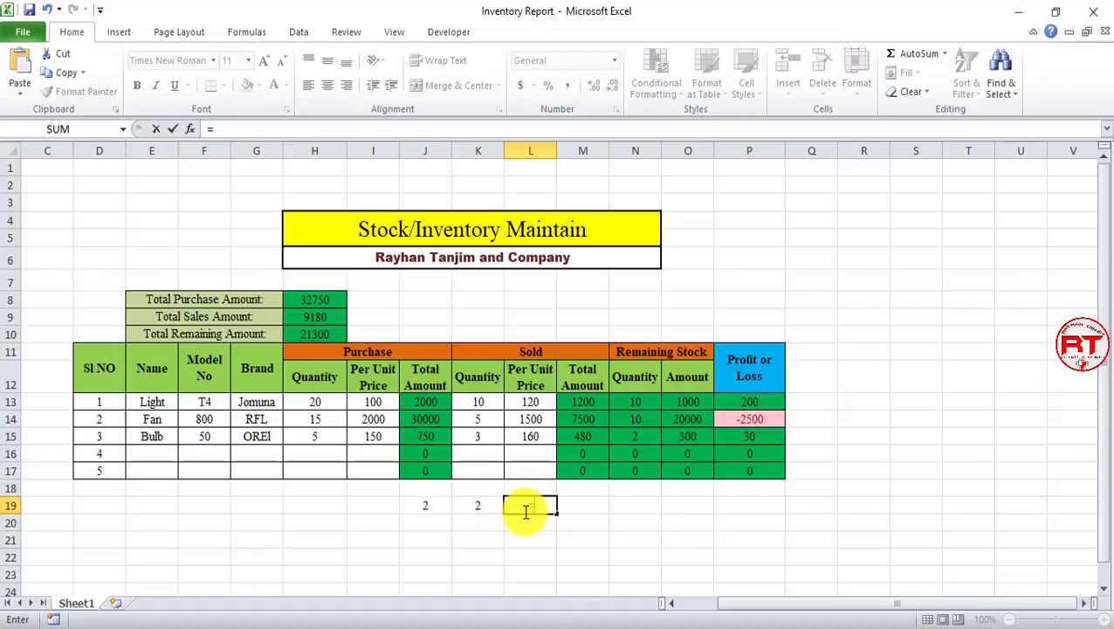
pyautogui.write('sum(')
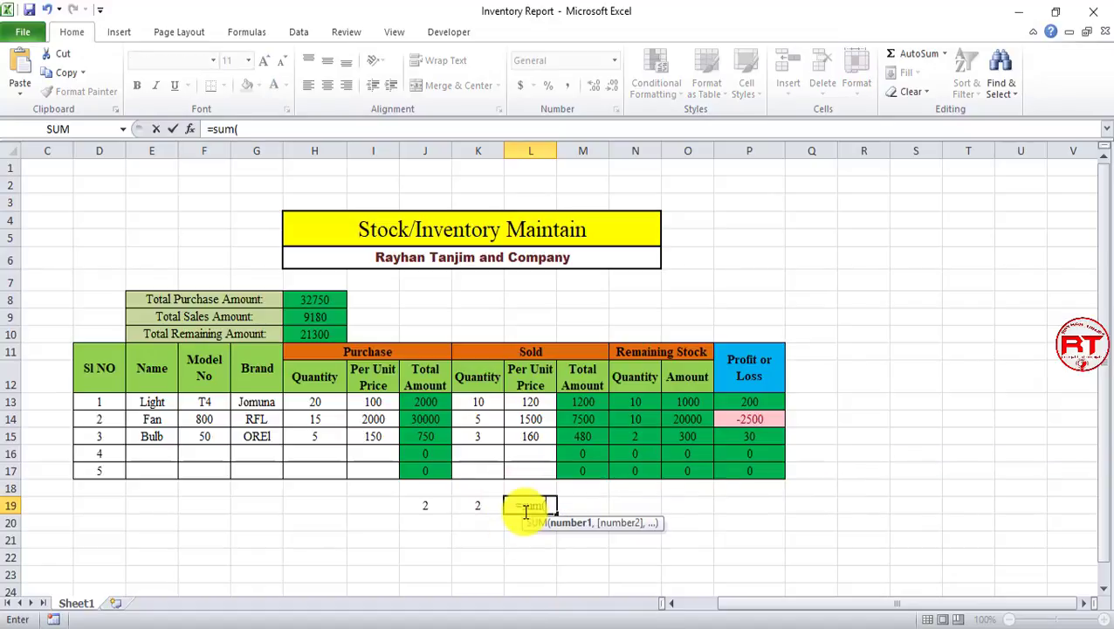
pyautogui.moveTo(426, 505); pyautogui.dragTo(469, 503)
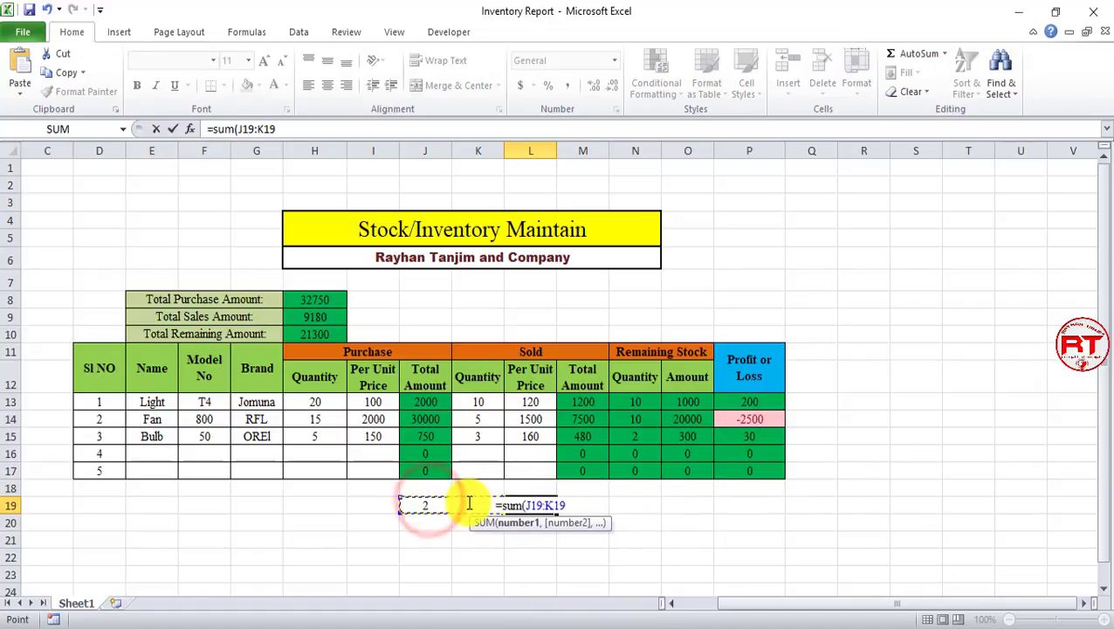
pyautogui.write(')')
pyautogui.press('Return')
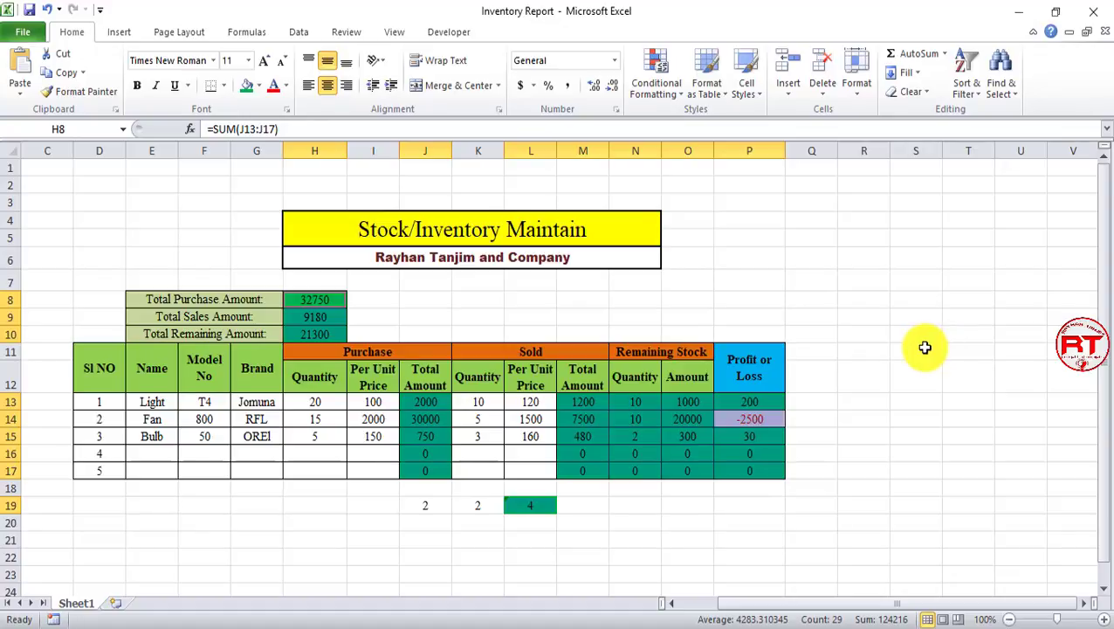
# Step: Enter 2 in R8 and 3 in R9, then AutoSum them into R10 to get 5
pyautogui.click(869, 302)
pyautogui.write('2')
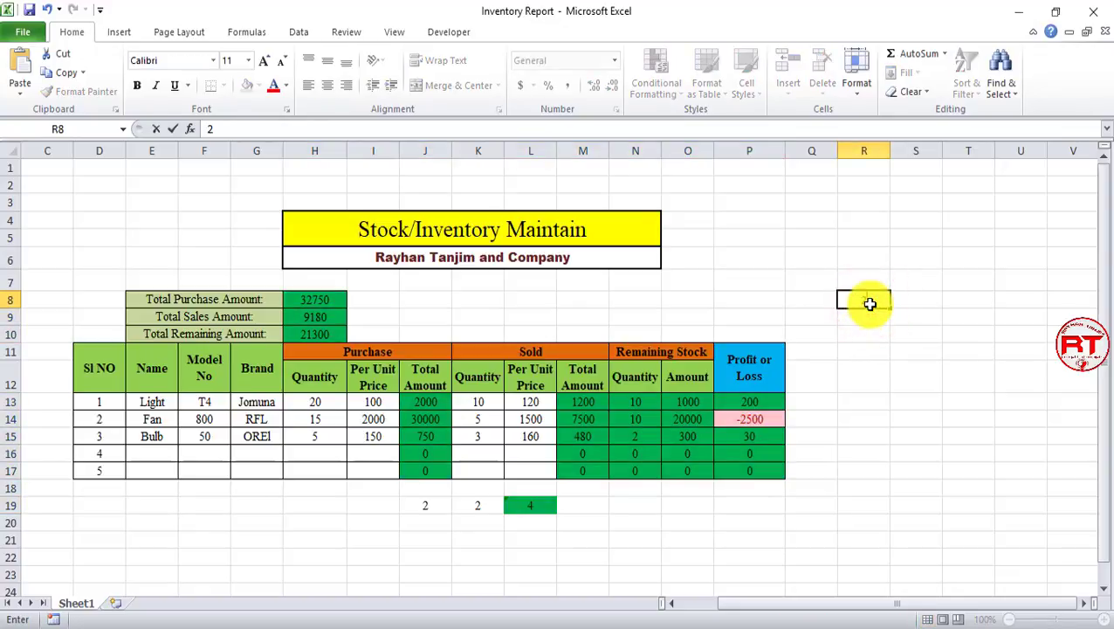
pyautogui.click(868, 320)
pyautogui.write('3')
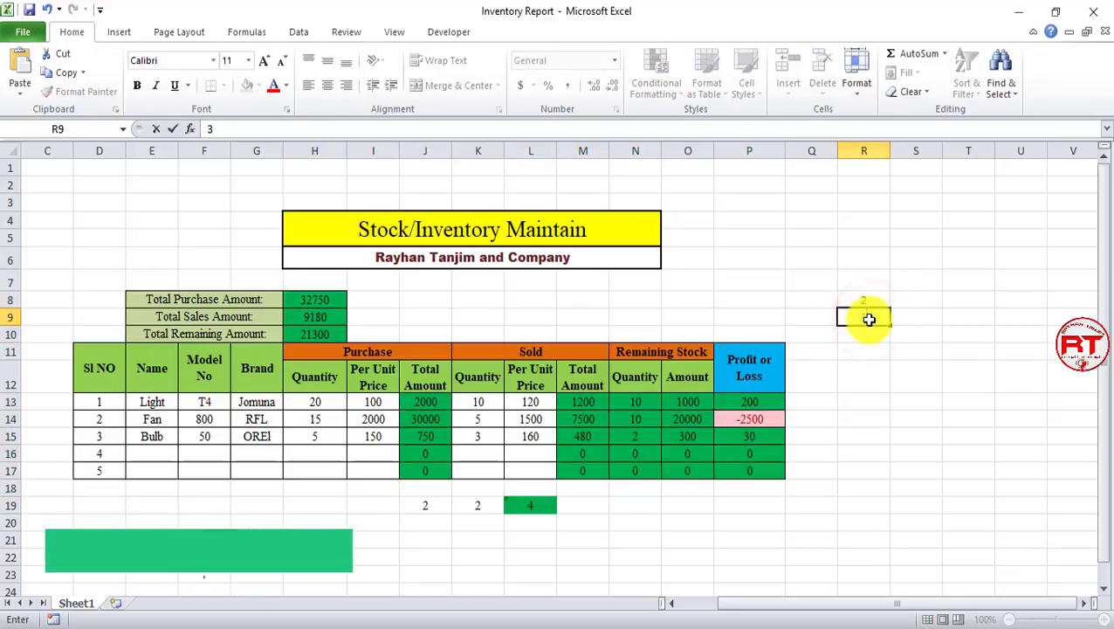
pyautogui.moveTo(864, 299); pyautogui.dragTo(862, 318)
pyautogui.click(907, 58)
pyautogui.click(936, 350)
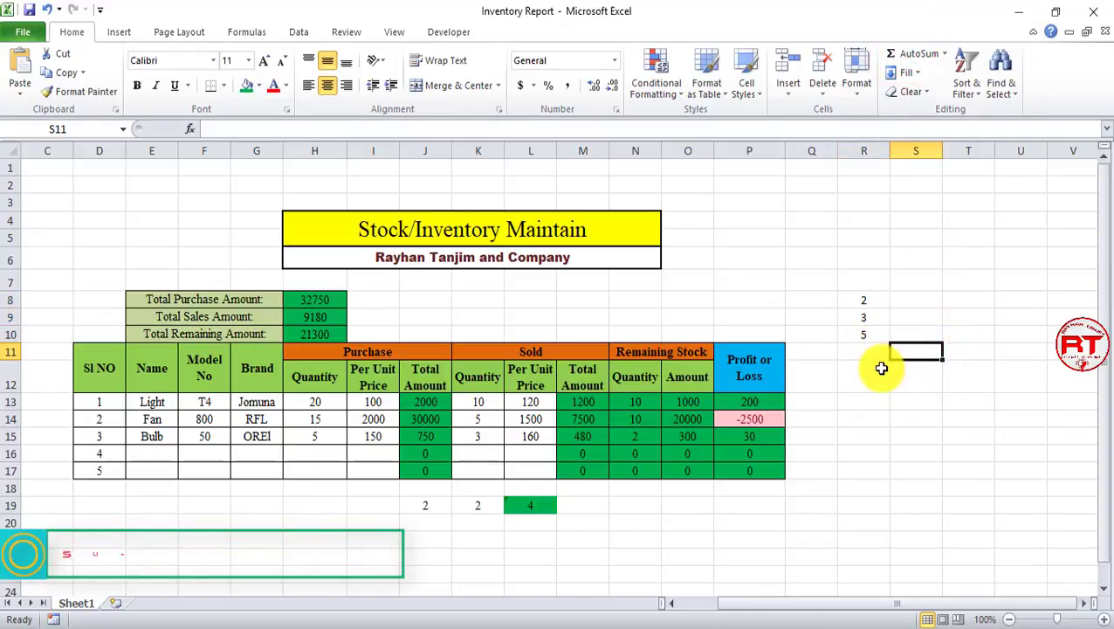
# Step: Rerun the formula-highlighting macro so the new total in R10 turns green
pyautogui.hotkey('alt', 'h')
pyautogui.press('f')
pyautogui.press('d')
pyautogui.press('u')
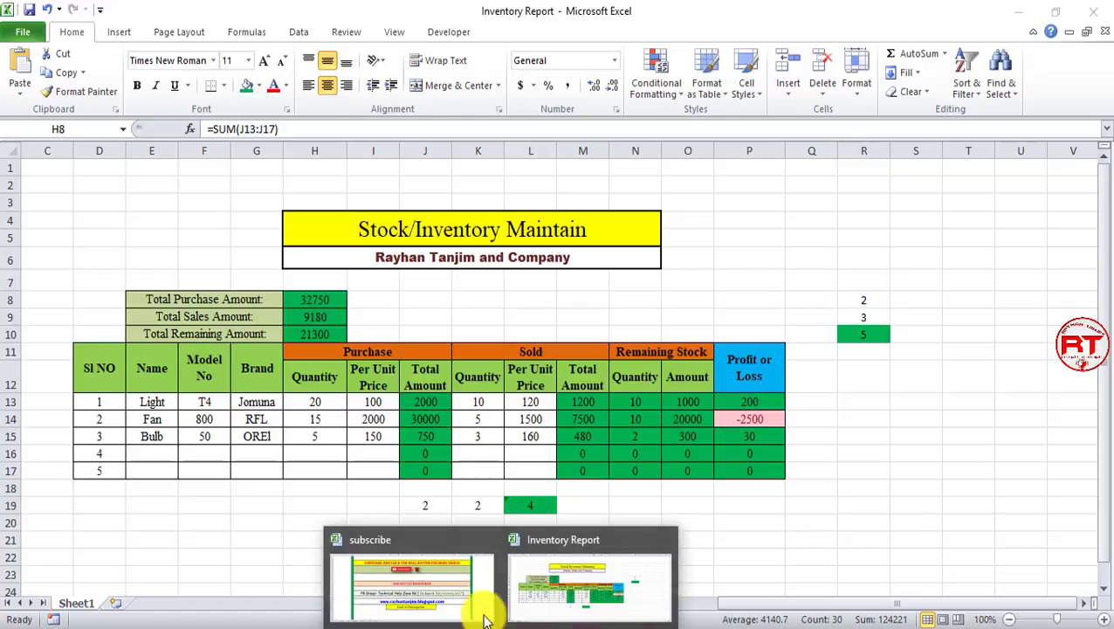
# Step: Bring the subscribe workbook with its subscribe and blog-link banner to the front
pyautogui.click(472, 596)
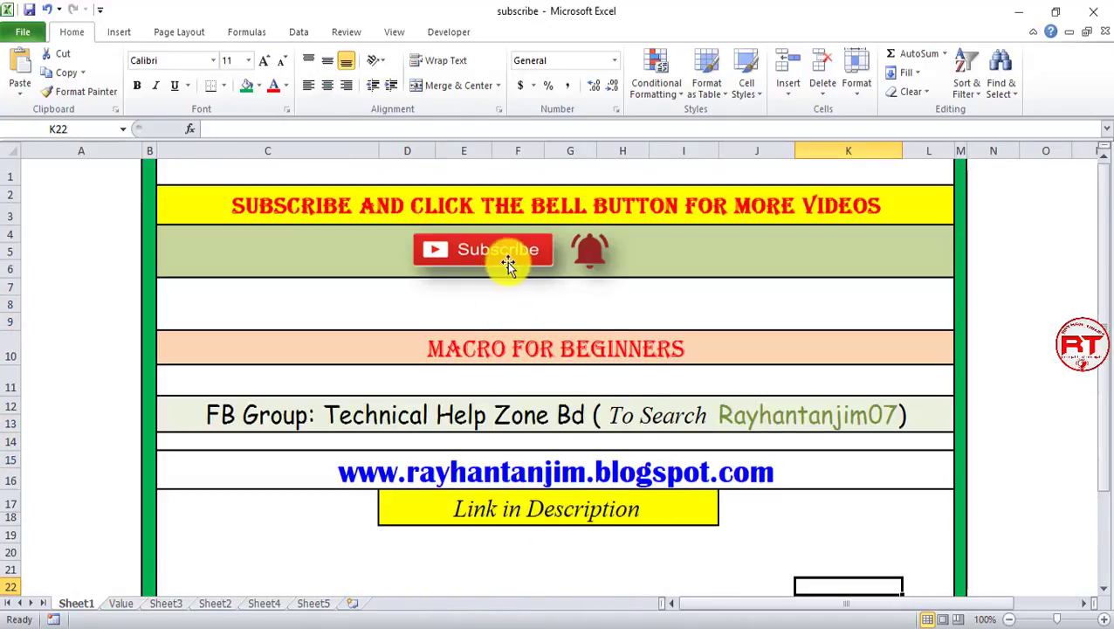